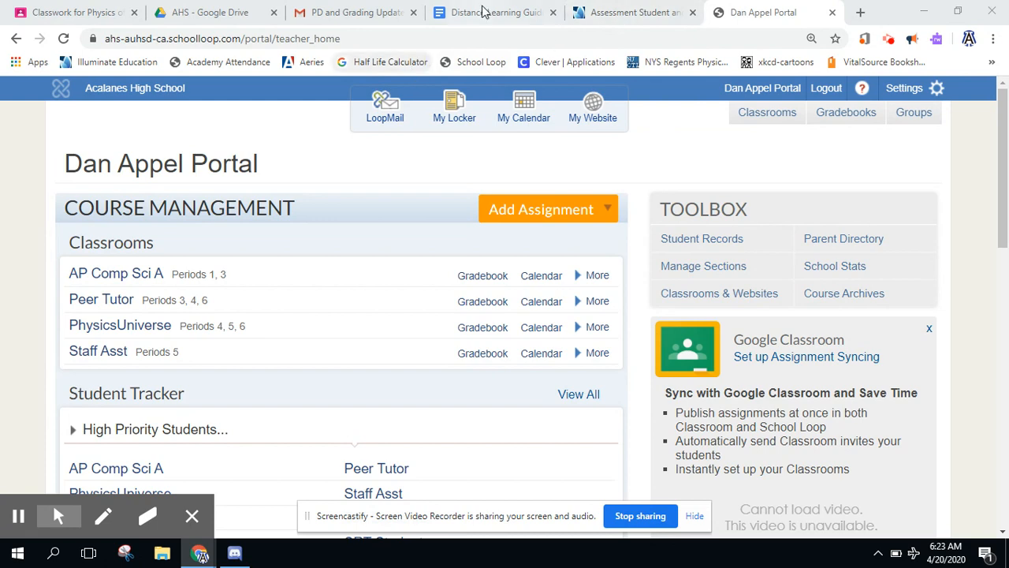
Review the Credit/No Mark policy and 4th Quarter grading codes in the Distance Learning Guidelines for Staff document
left_click(486, 12)
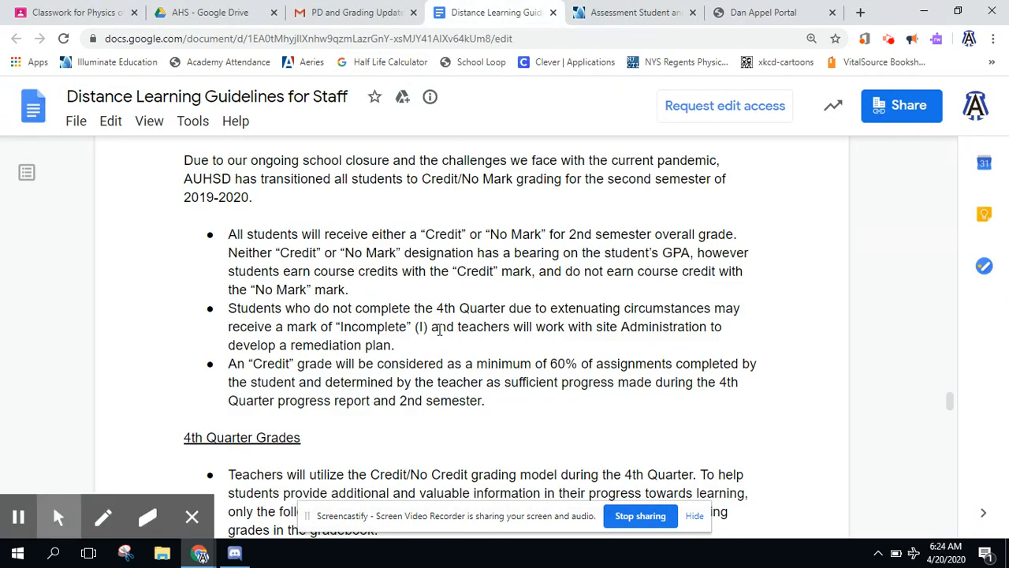
scroll(439, 330, "down", 1)
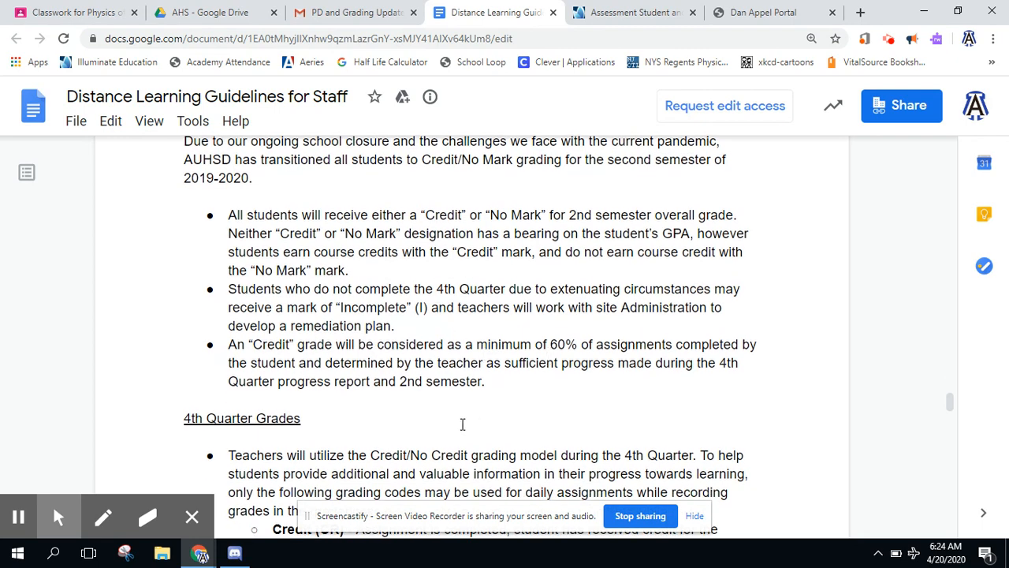
scroll(462, 425, "down", 1)
scroll(463, 424, "down", 3)
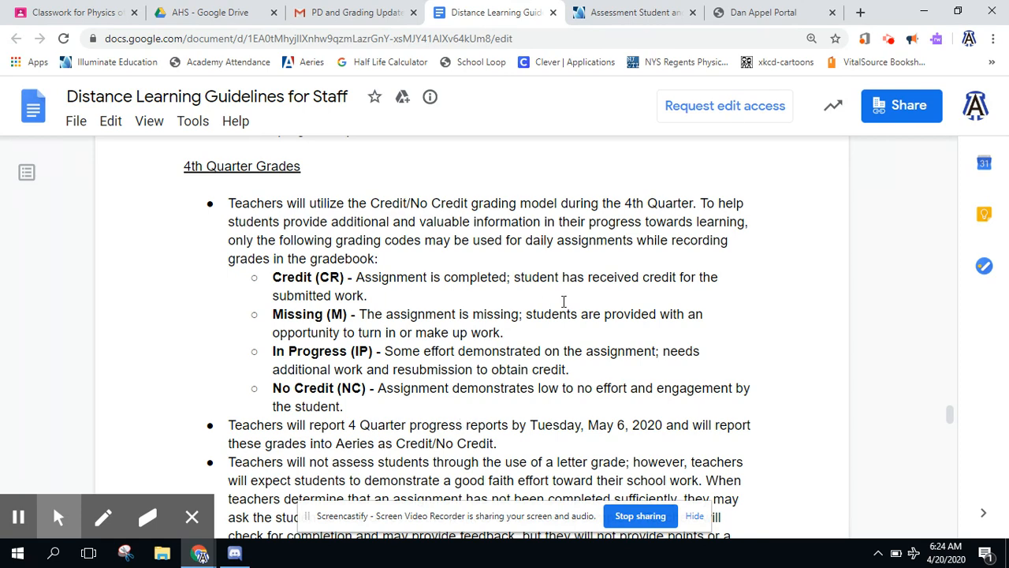
scroll(536, 293, "up", 1)
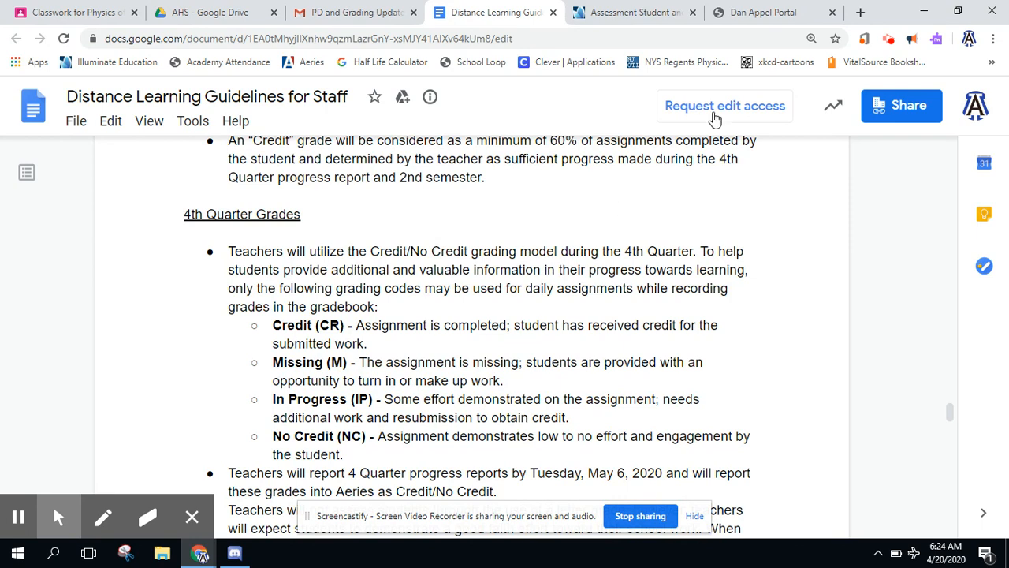
Switch to the School Loop portal and open the gradebook settings for AP Comp Sci A
left_click(750, 25)
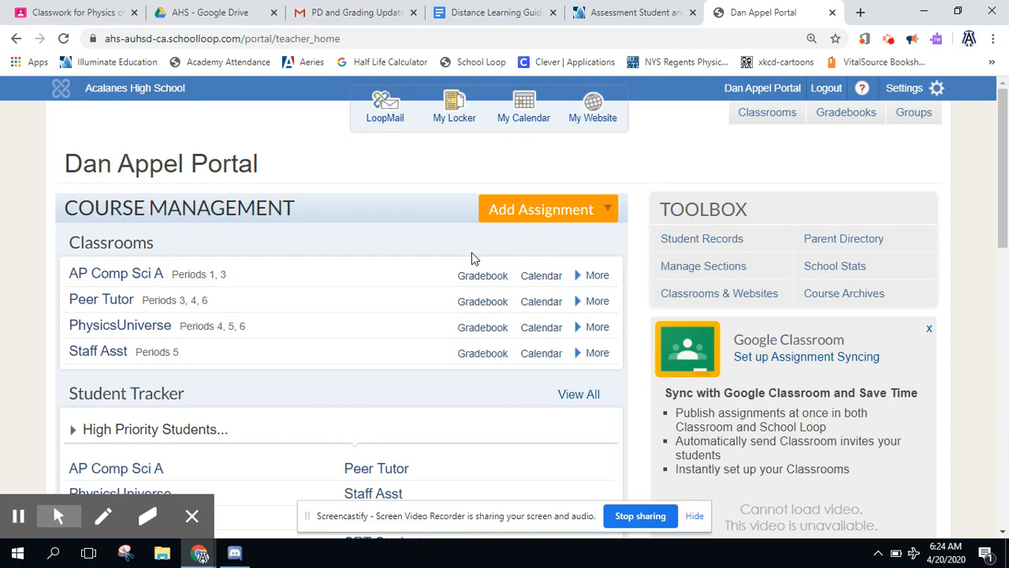
left_click(484, 284)
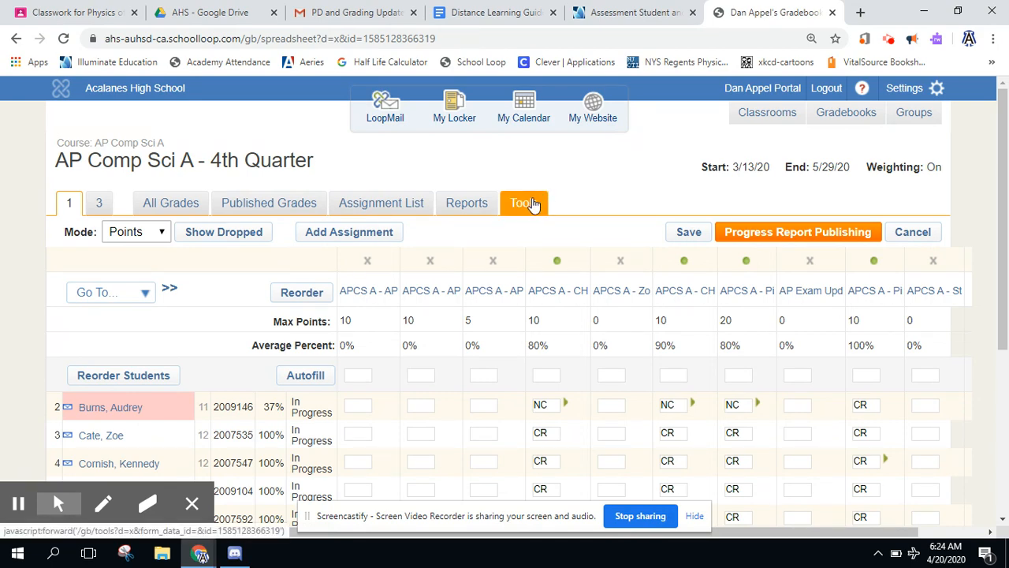
left_click(533, 203)
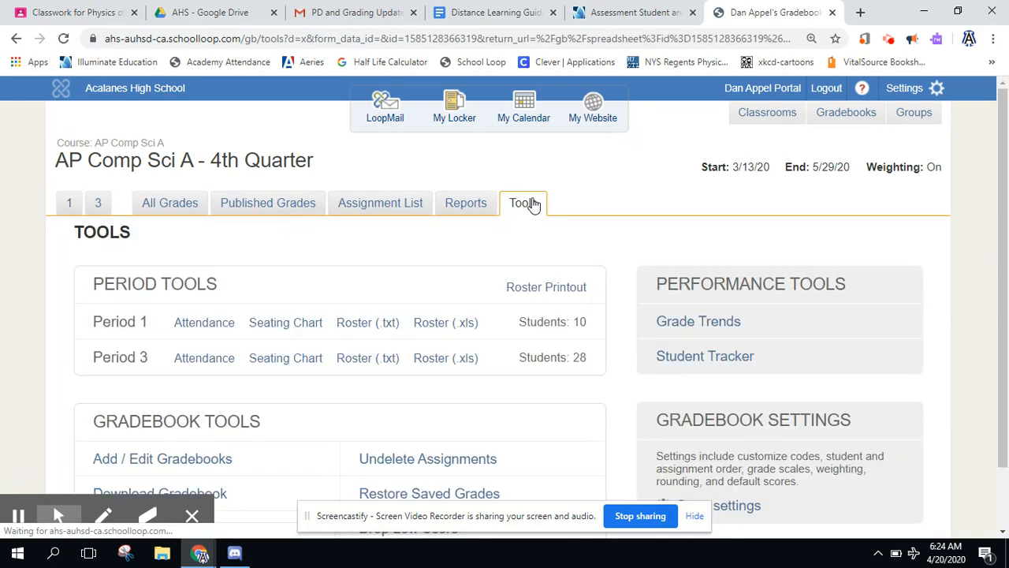
scroll(599, 271, "down", 1)
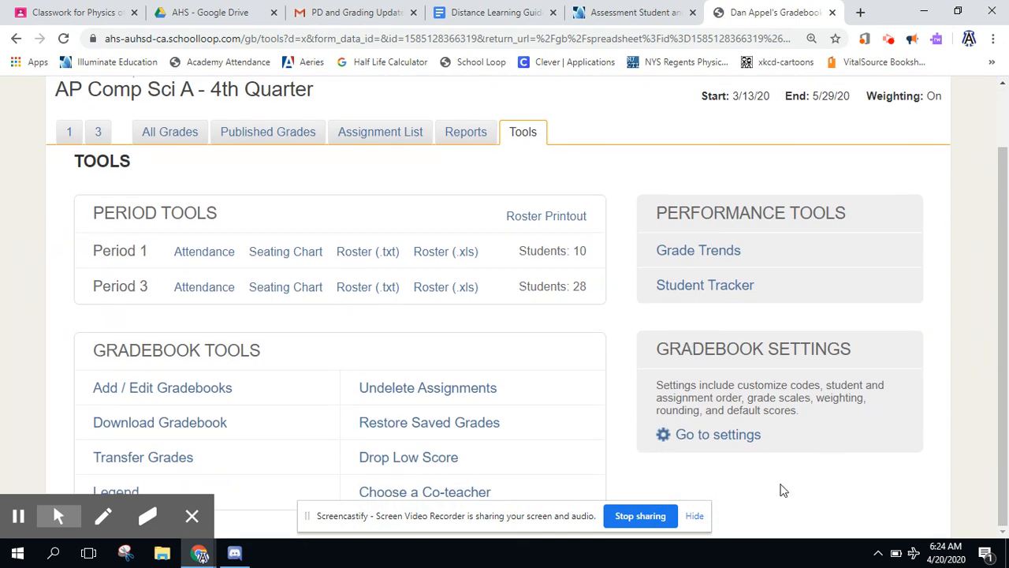
left_click(730, 446)
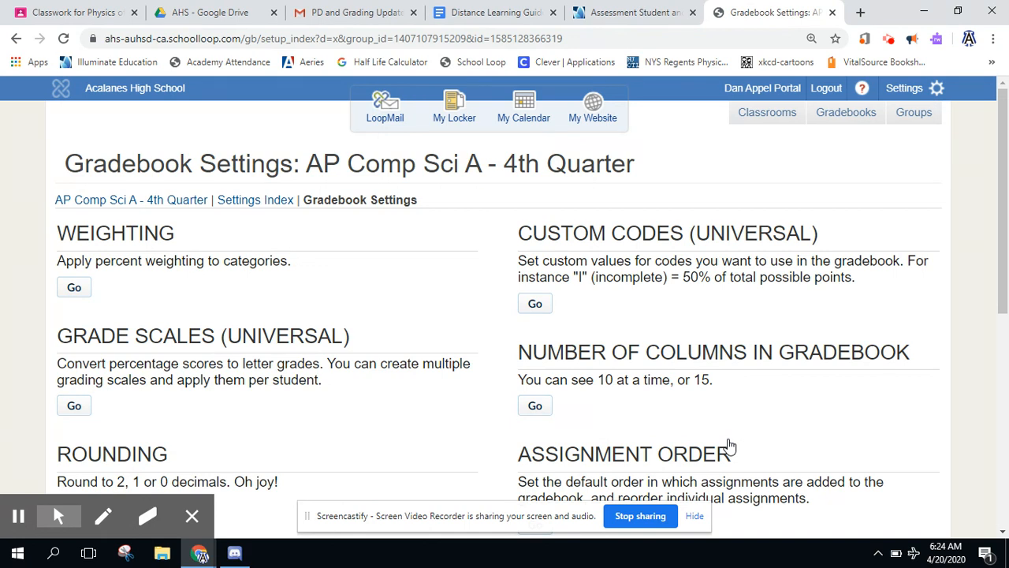
Open the Credit/No Credit scale for editing from the universal grade scales settings
scroll(677, 225, "down", 1)
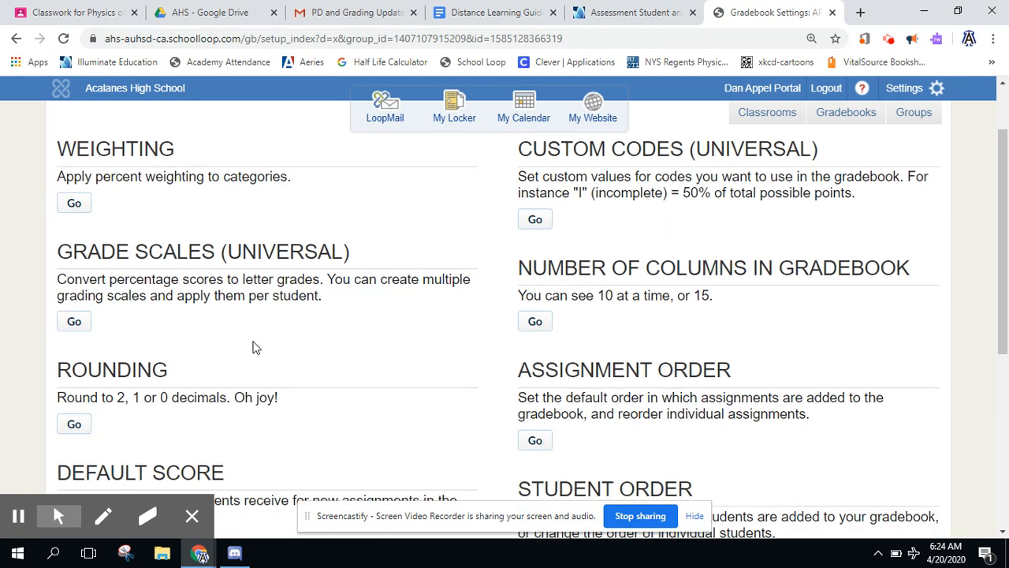
scroll(252, 347, "down", 4)
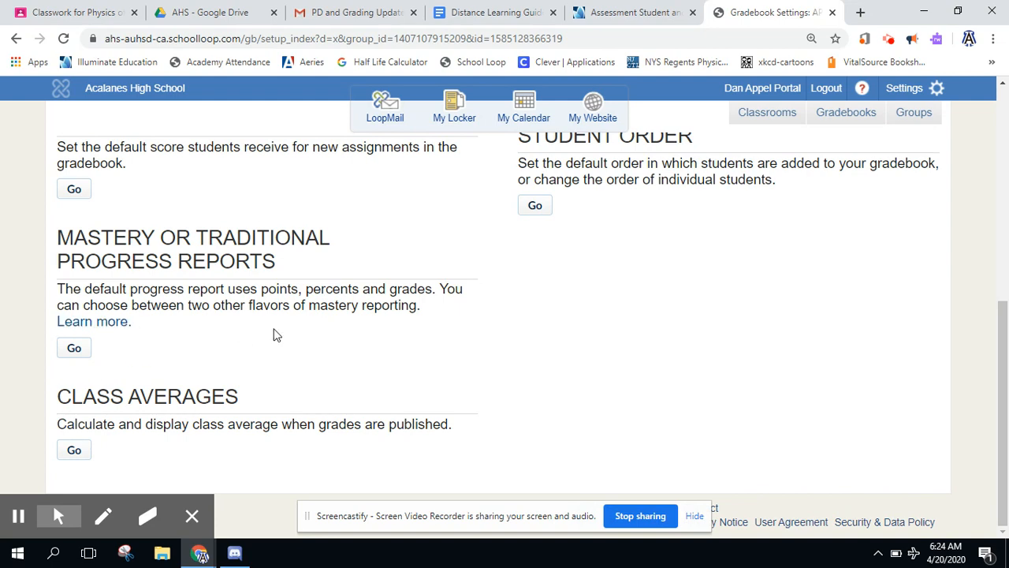
scroll(275, 335, "up", 4)
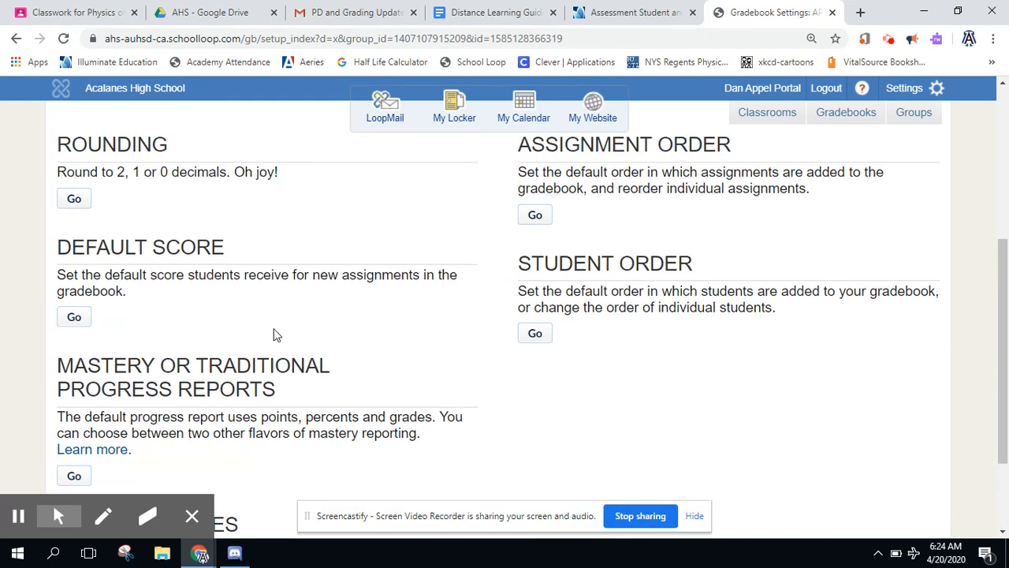
scroll(275, 335, "up", 2)
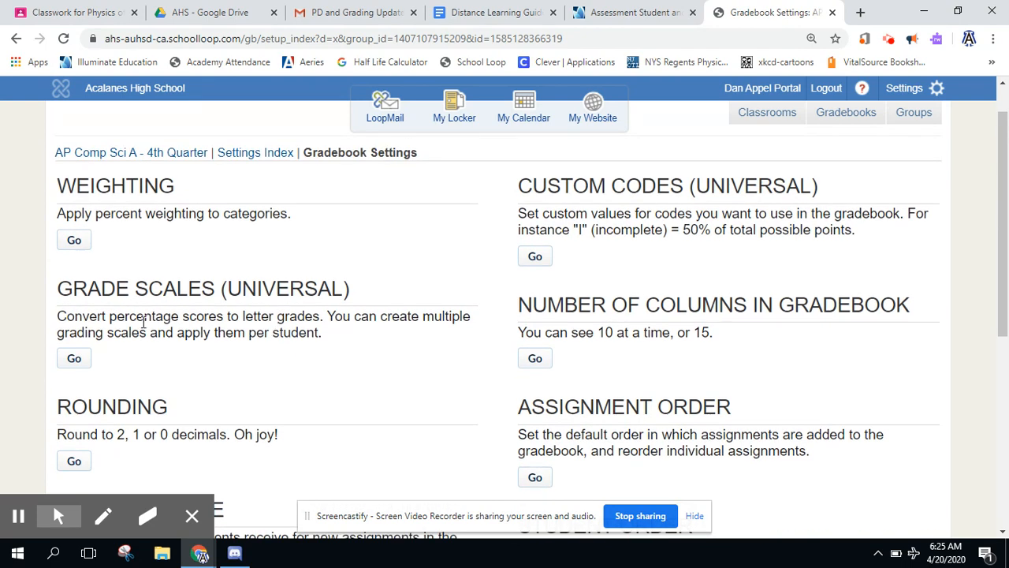
left_click(74, 359)
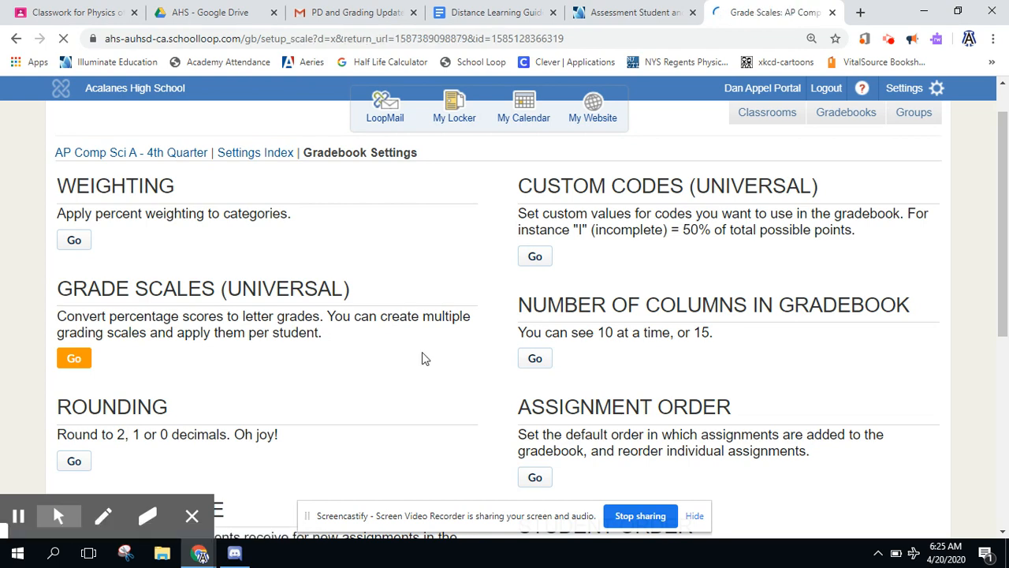
scroll(481, 379, "down", 2)
scroll(481, 375, "down", 1)
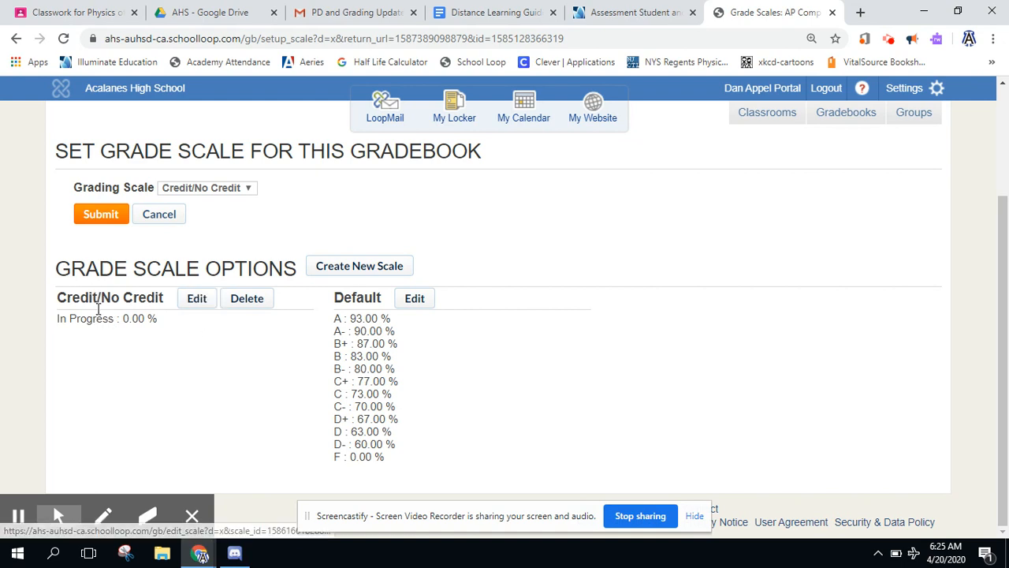
left_click(196, 308)
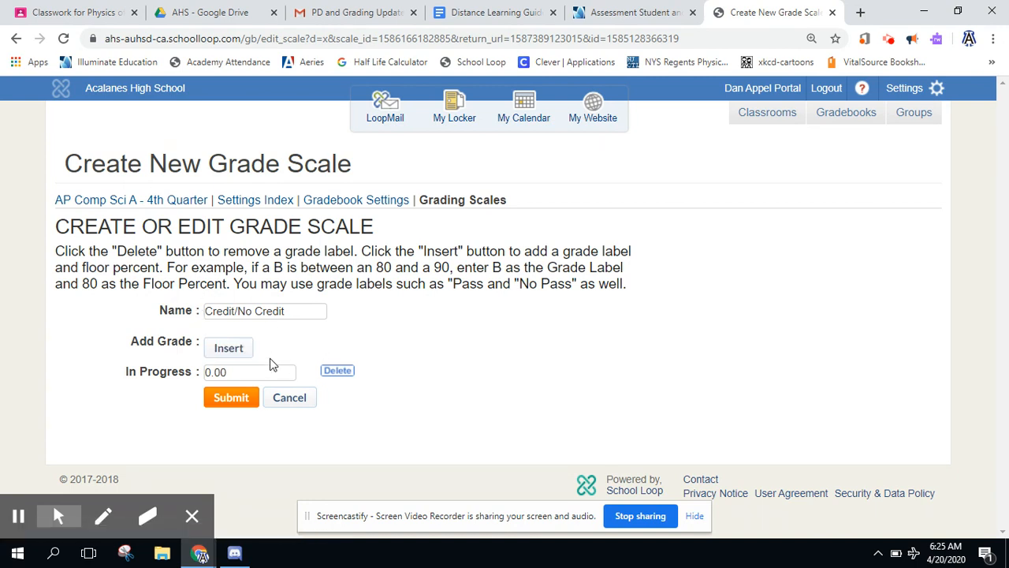
Add a Credit grade label with a floor percent of 60 to the scale
left_click(229, 351)
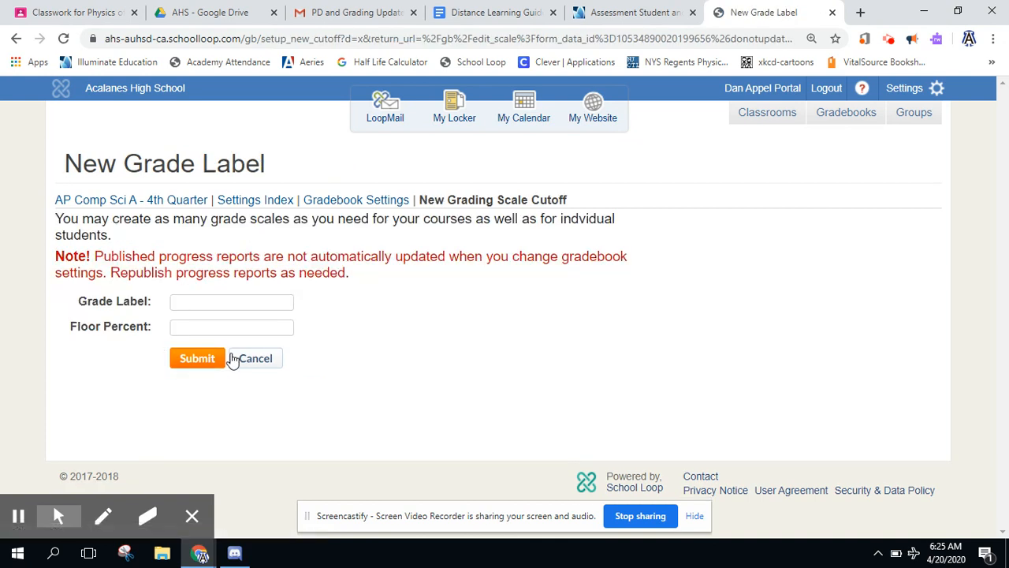
left_click(210, 301)
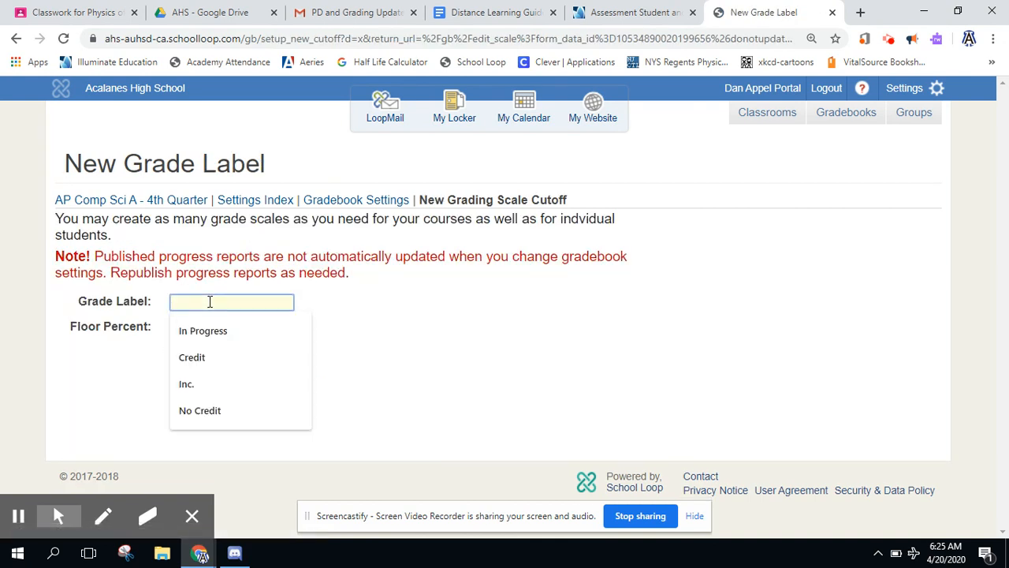
type("Credit")
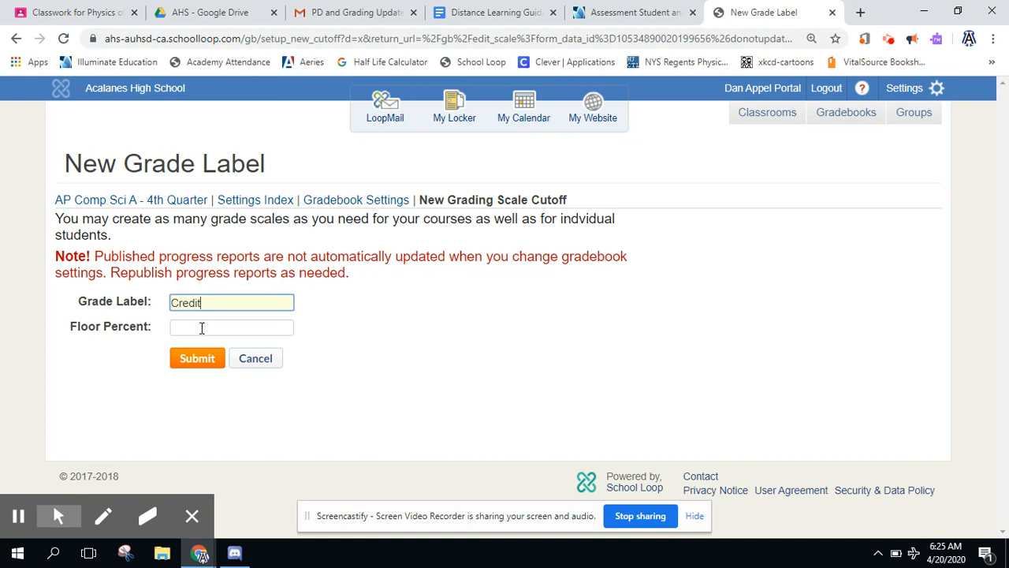
left_click(202, 328)
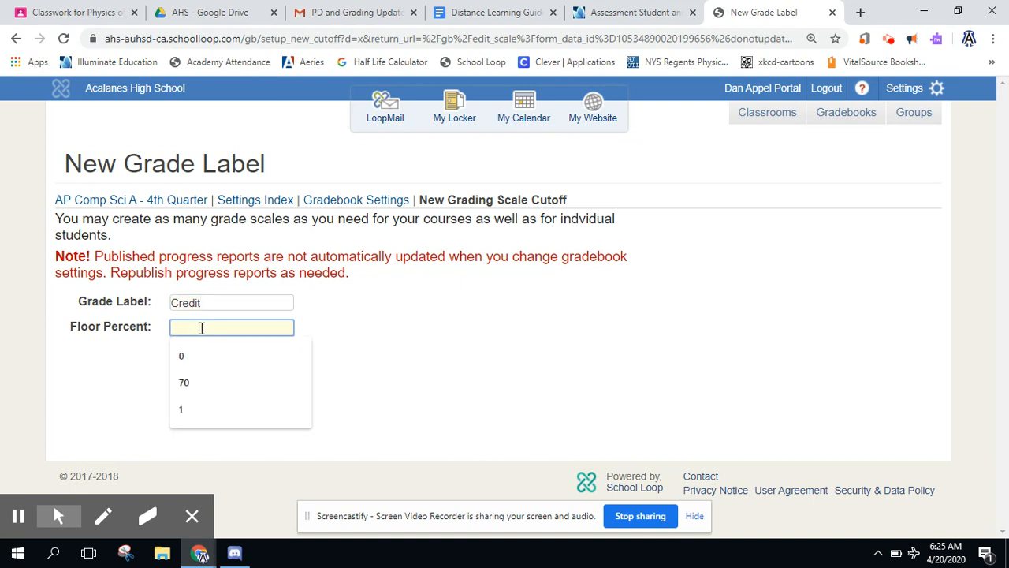
type("60")
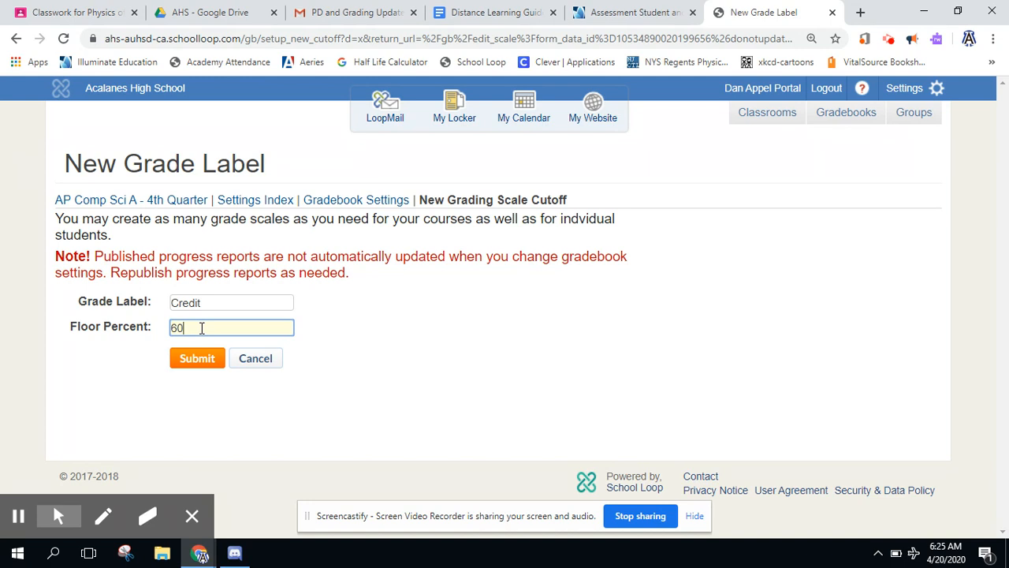
left_click(197, 363)
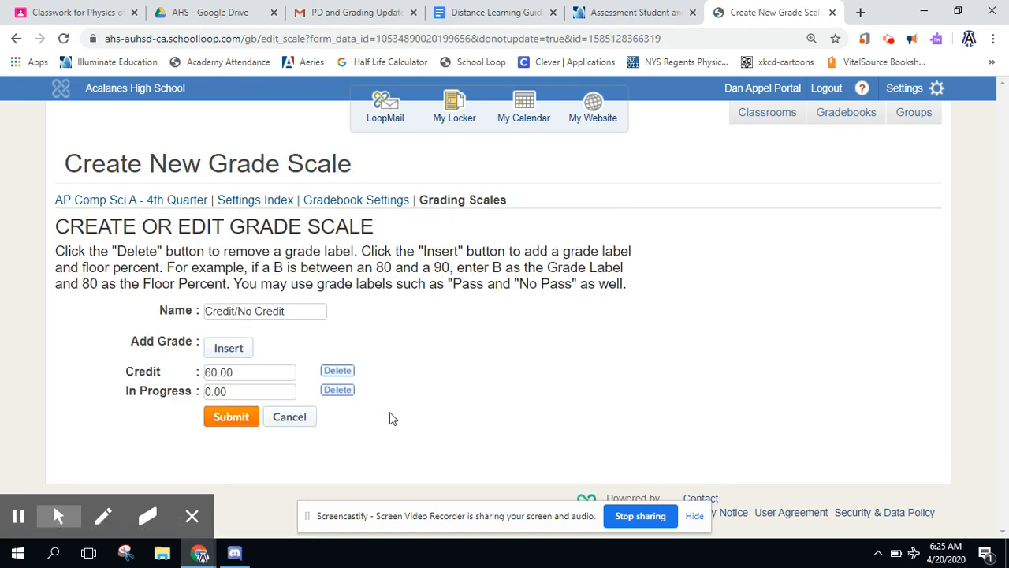
Add a No Credit grade label with a floor percent of 0 to the scale
left_click(228, 349)
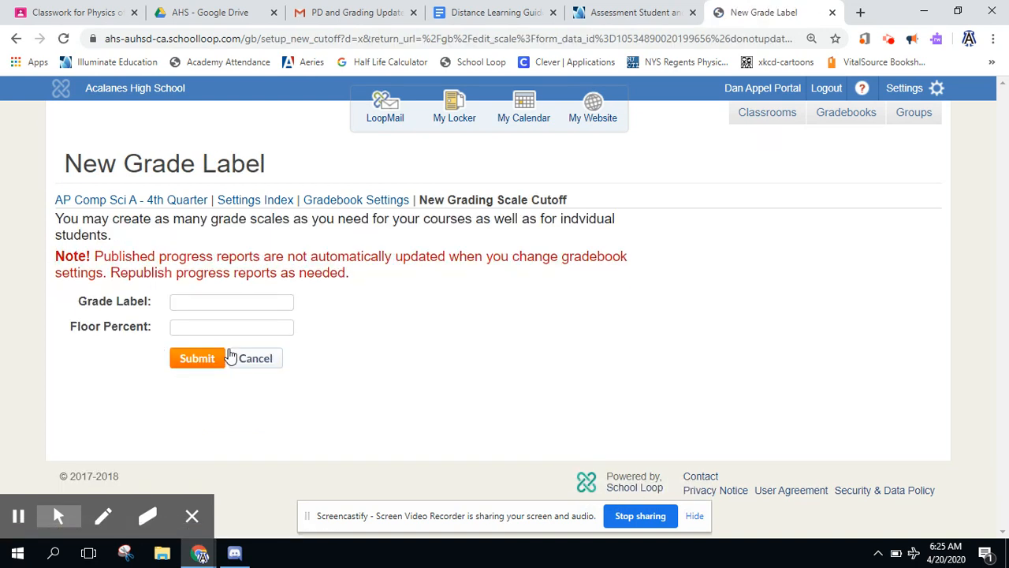
left_click(215, 297)
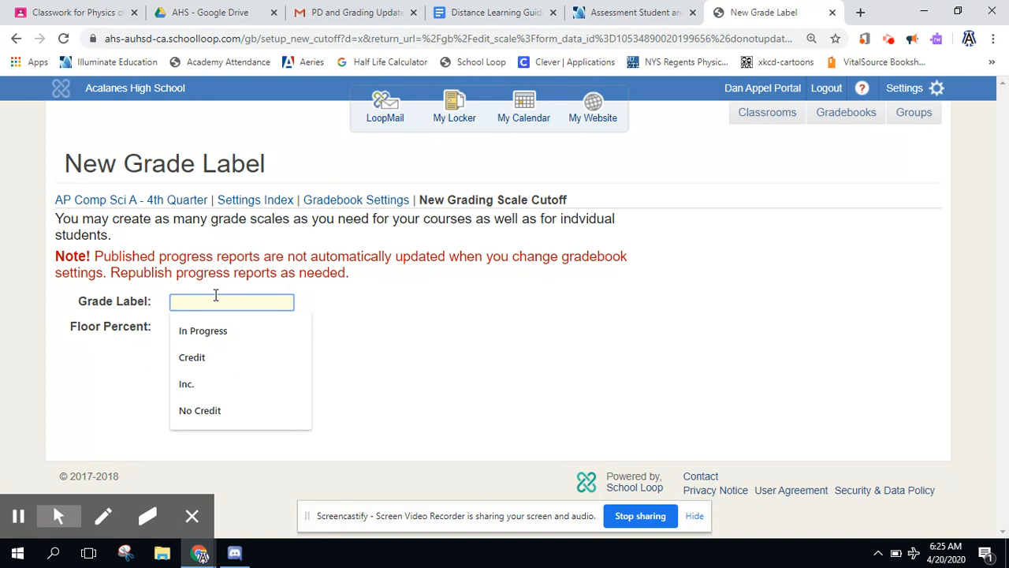
type("No Credit")
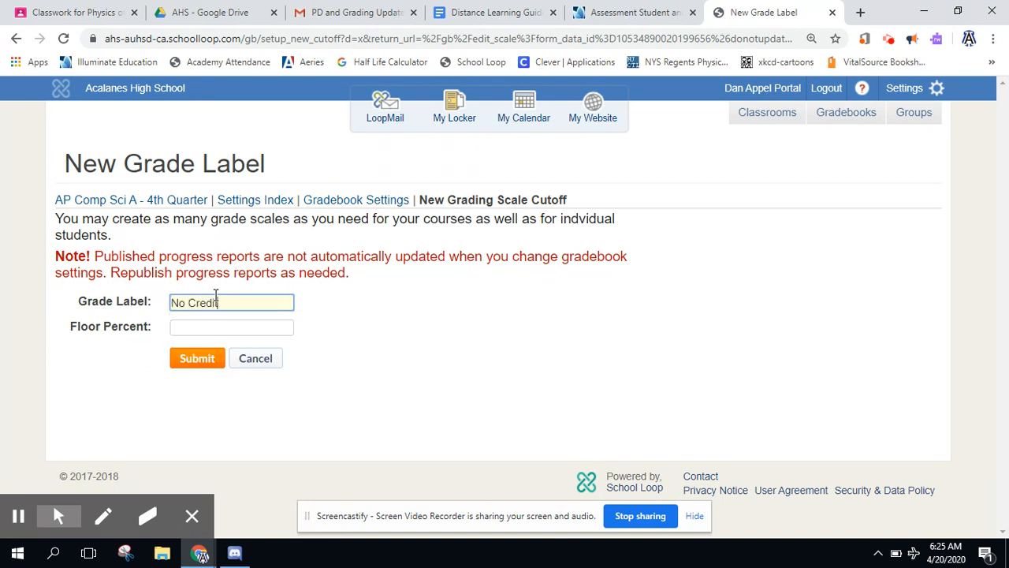
left_click(192, 325)
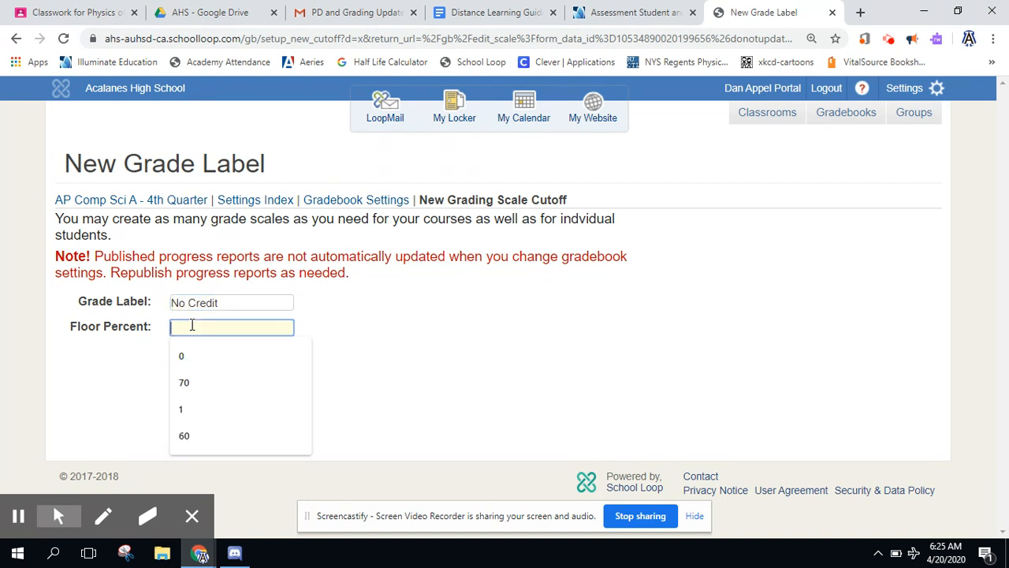
type("0")
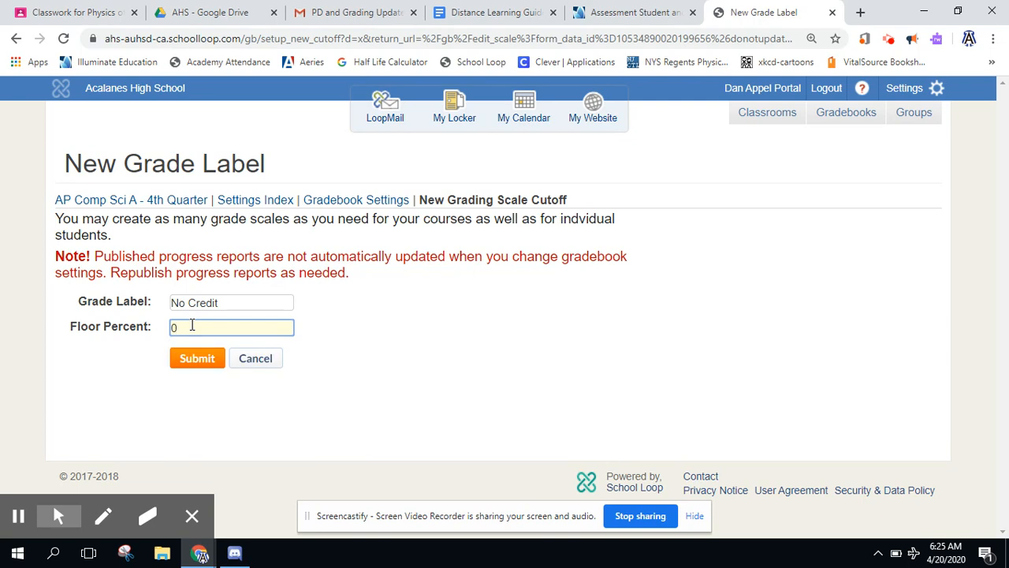
left_click(195, 359)
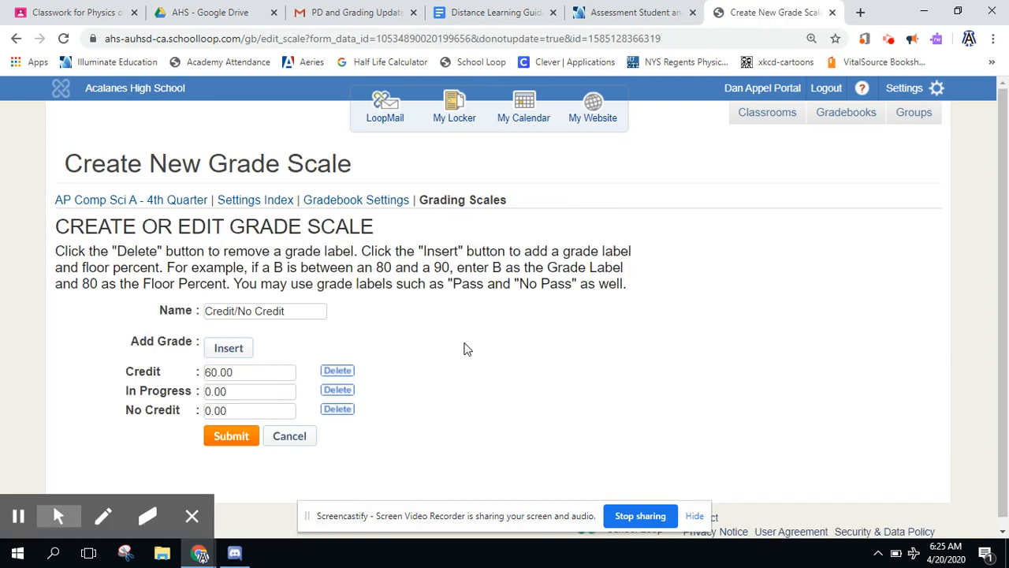
Delete the In Progress grade label and save the Credit/No Credit scale
left_click(348, 392)
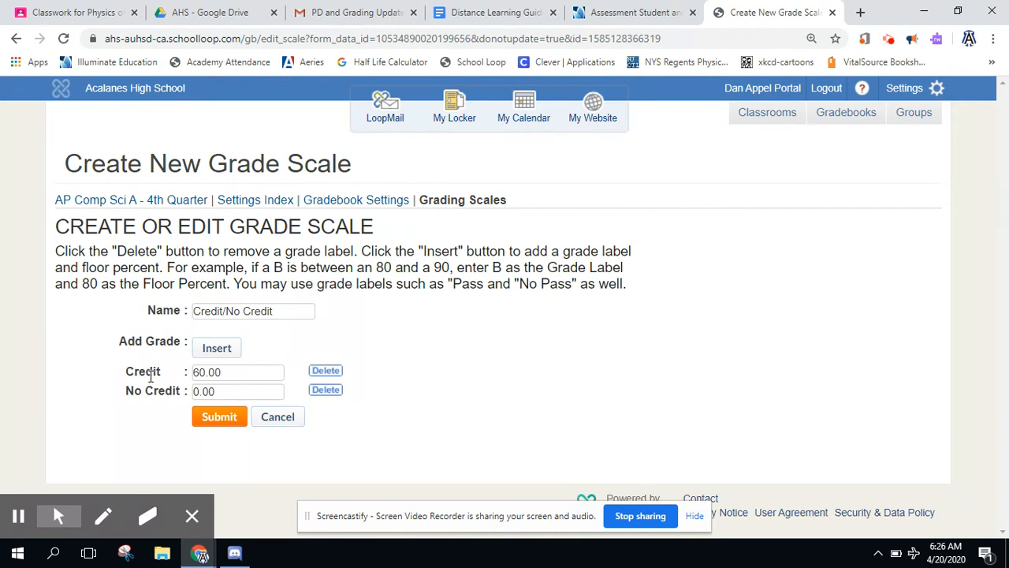
left_click(222, 423)
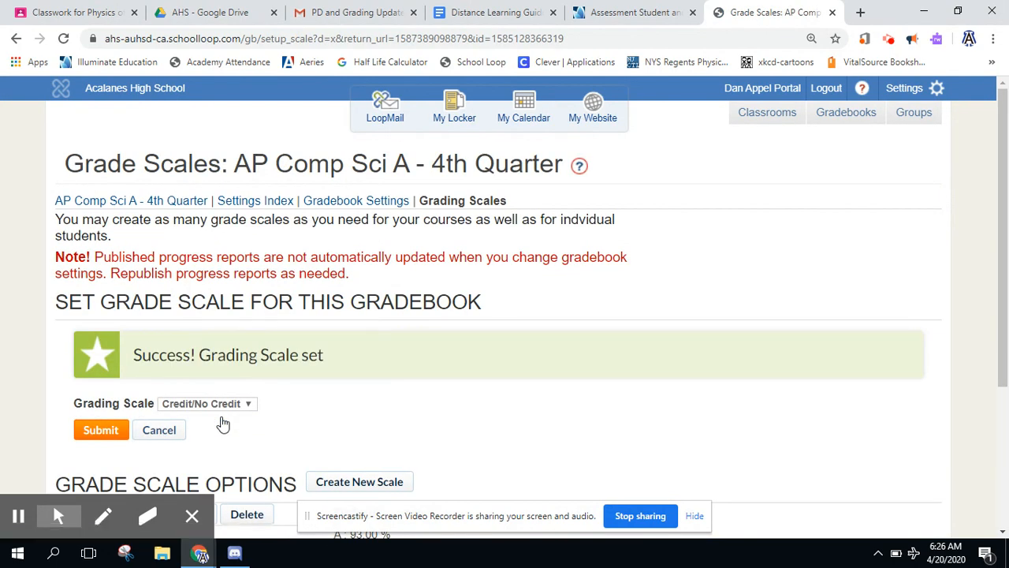
scroll(412, 424, "down", 3)
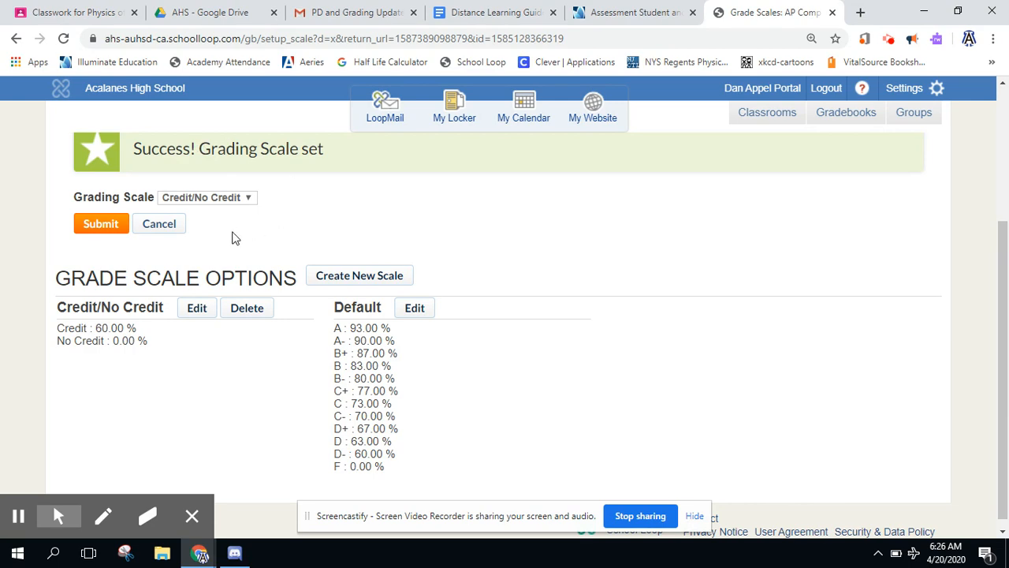
Submit Credit/No Credit as the grading scale for this gradebook
scroll(233, 239, "up", 1)
scroll(331, 241, "up", 1)
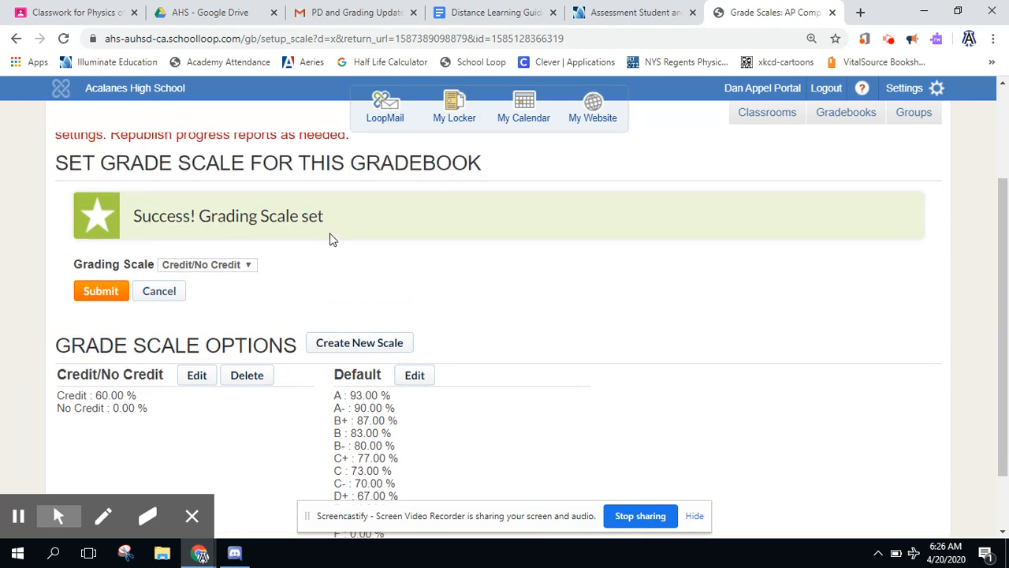
scroll(330, 233, "up", 1)
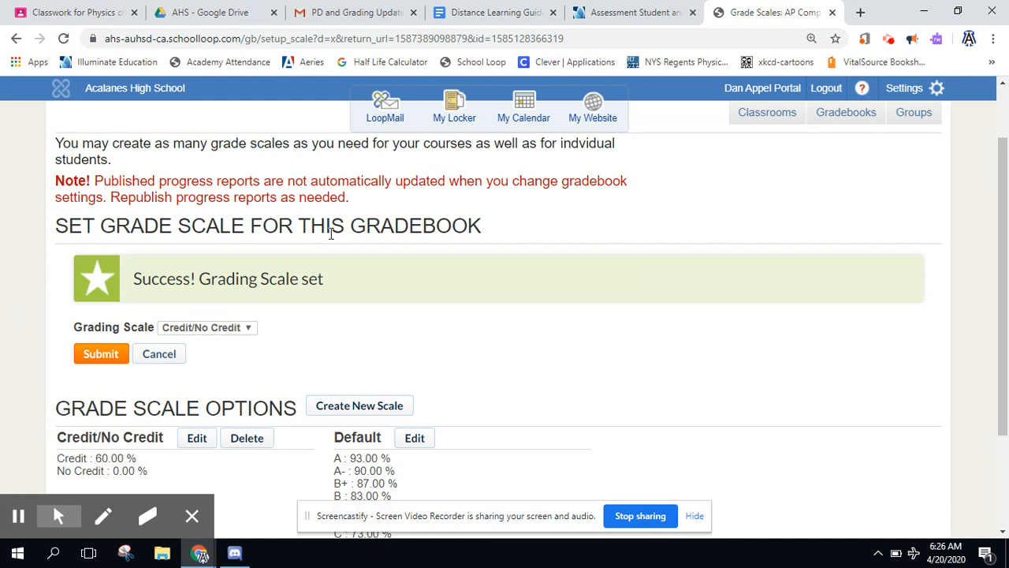
scroll(446, 279, "down", 1)
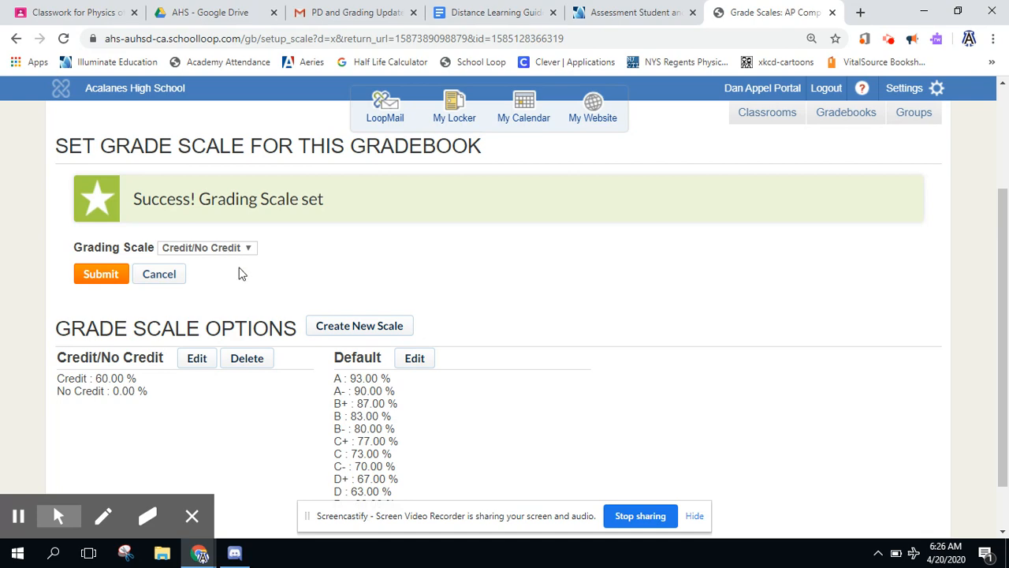
scroll(243, 275, "up", 1)
left_click(96, 303)
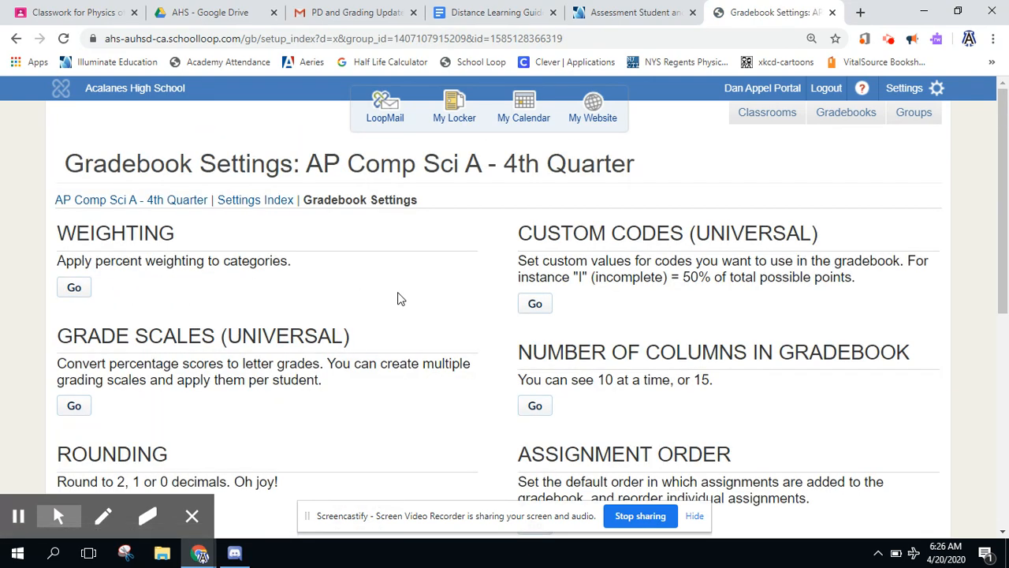
Check the permitted 4th Quarter grading codes in the Distance Learning Guidelines for Staff document
scroll(459, 345, "down", 1)
scroll(460, 345, "down", 1)
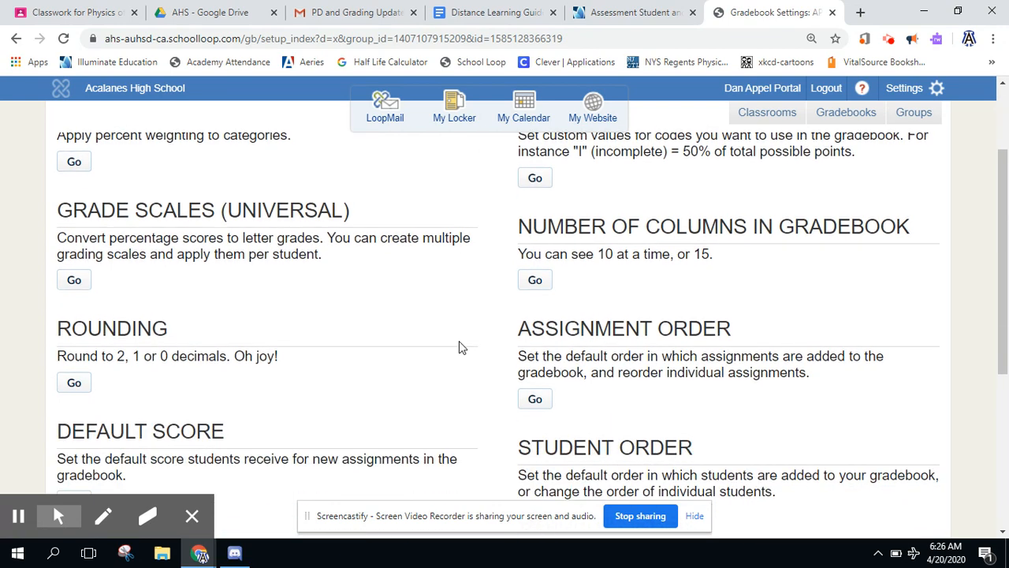
scroll(460, 344, "up", 1)
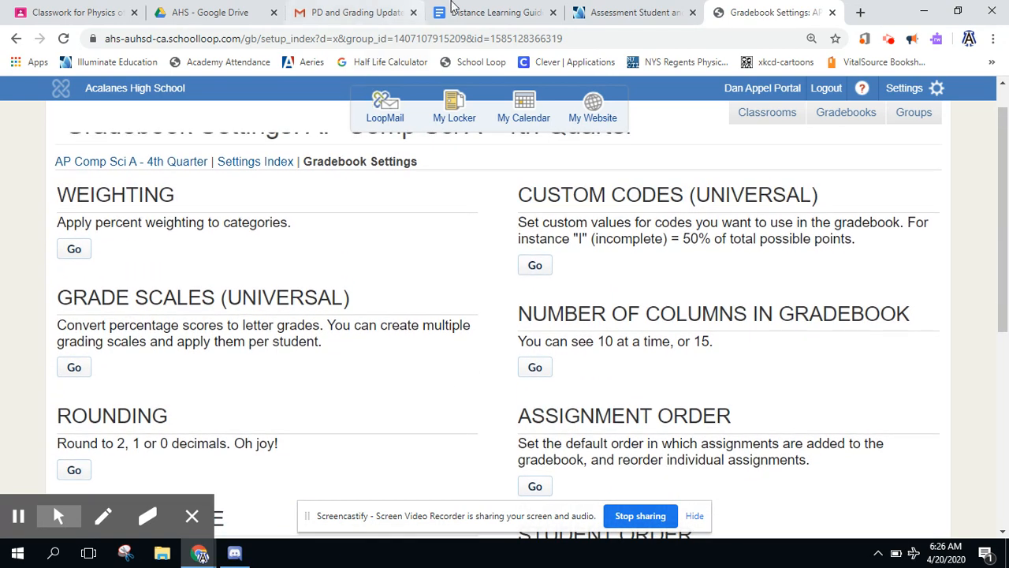
left_click(485, 16)
scroll(436, 255, "down", 1)
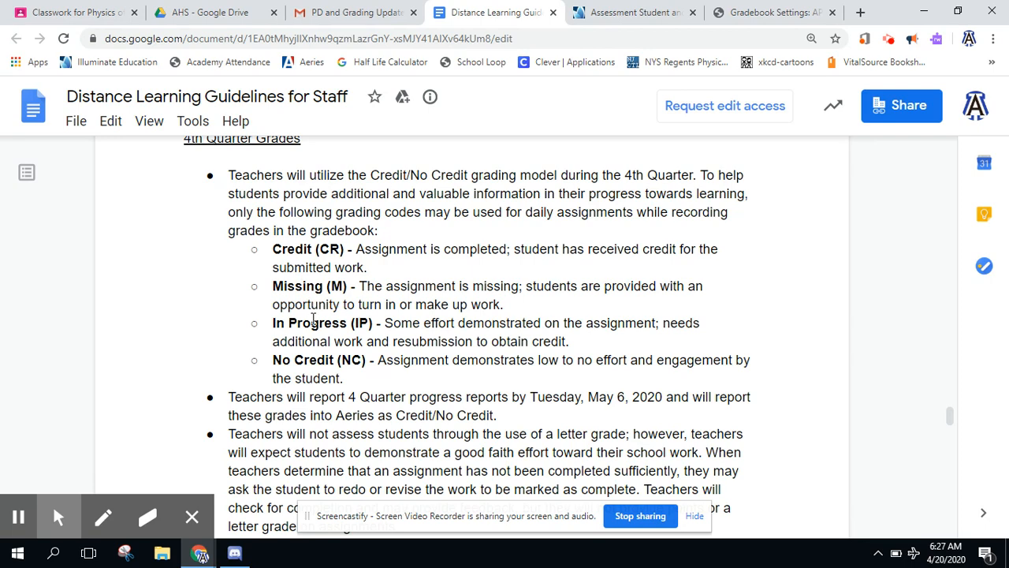
Start a new universal custom code in the School Loop gradebook settings with the code M
left_click(772, 14)
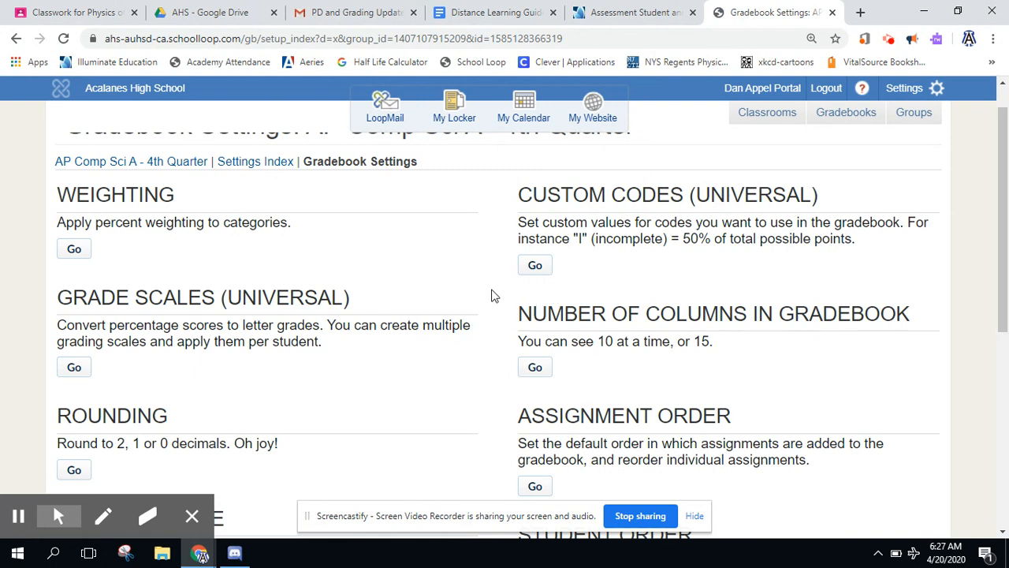
scroll(491, 293, "up", 1)
scroll(491, 295, "down", 1)
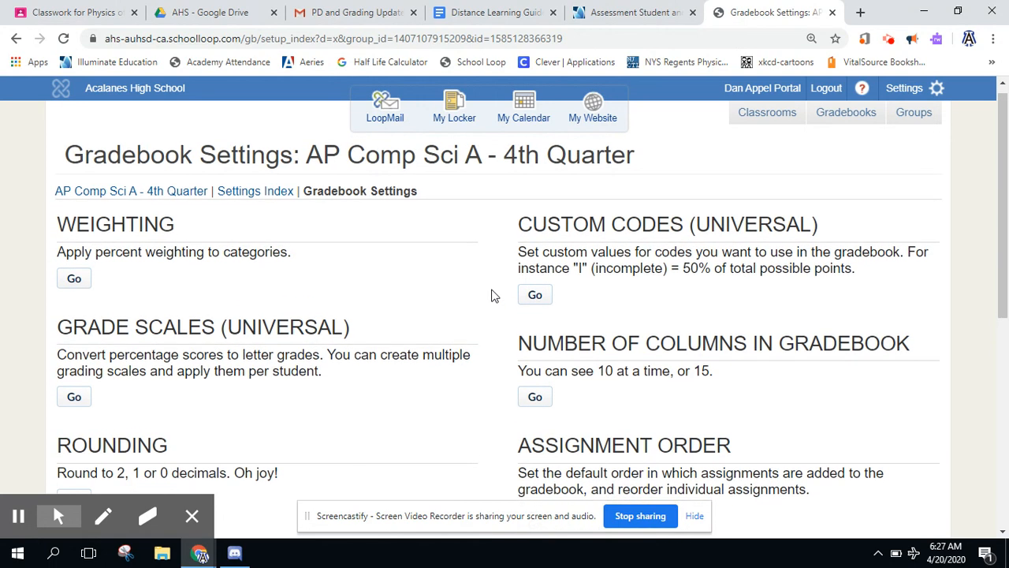
scroll(492, 295, "up", 1)
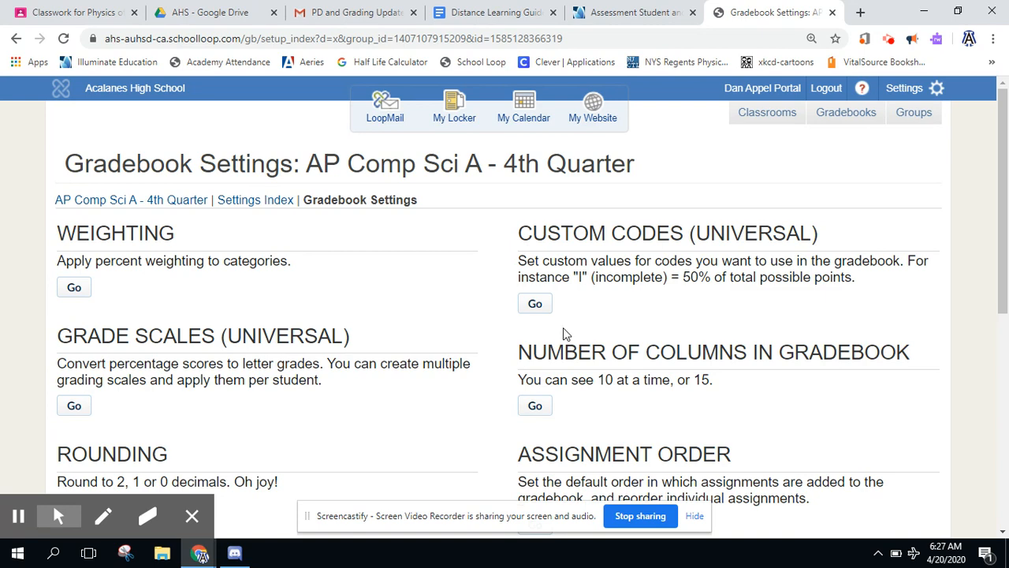
left_click(535, 306)
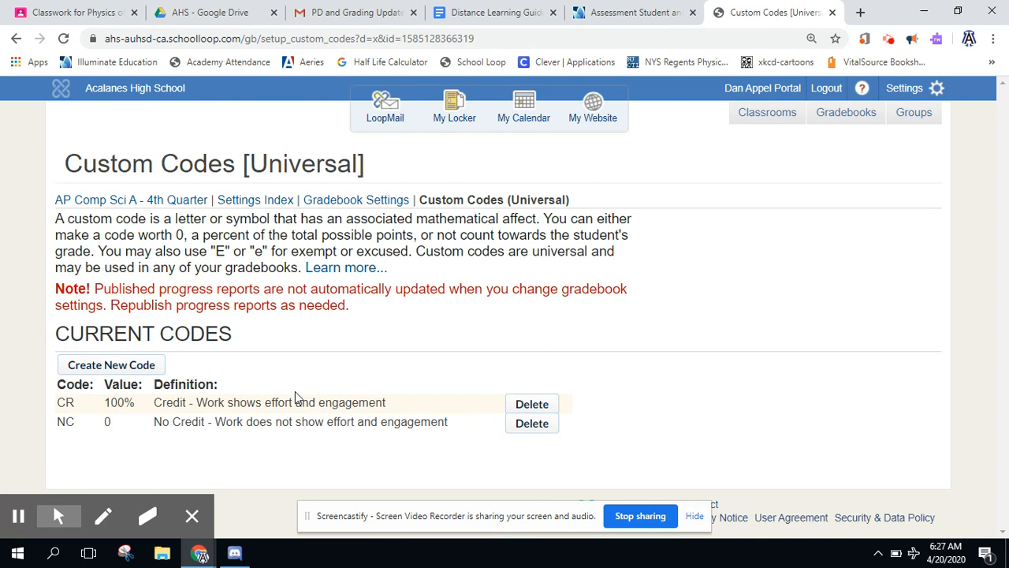
left_click(132, 366)
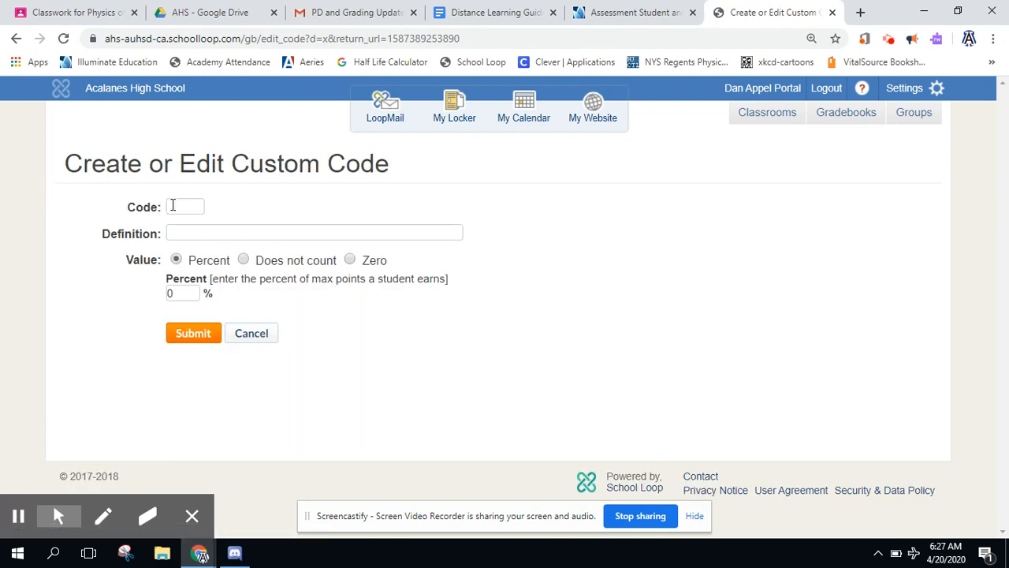
left_click(172, 206)
type("M")
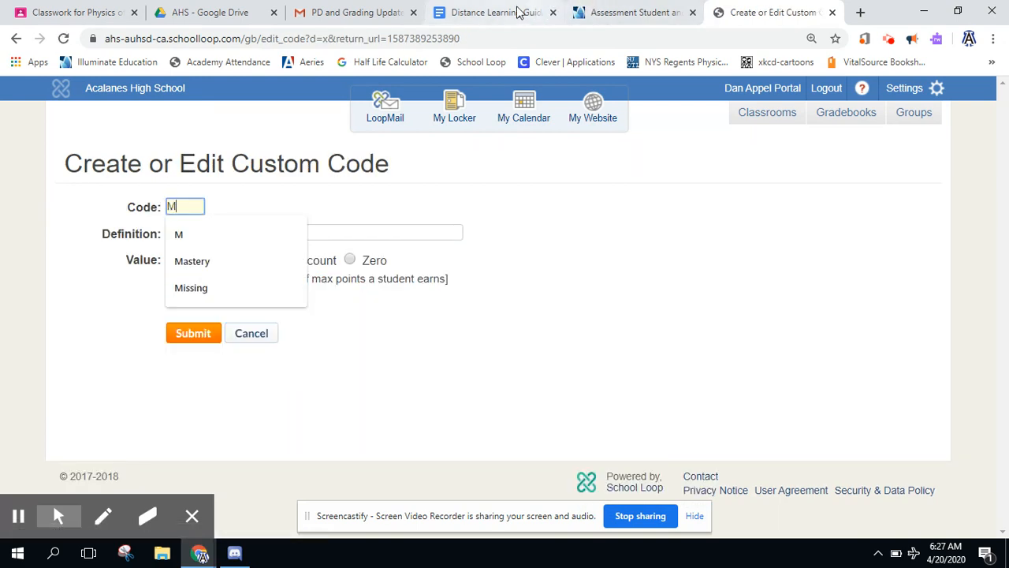
Copy the Missing (M) description from the Distance Learning Guidelines into the new code's definition
left_click(491, 13)
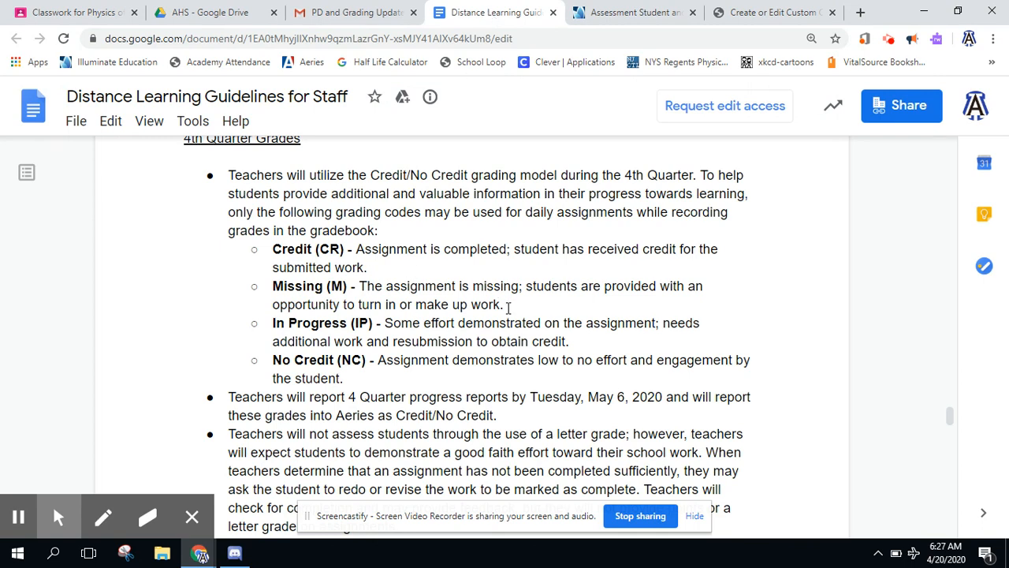
left_click_drag(508, 308, 362, 287)
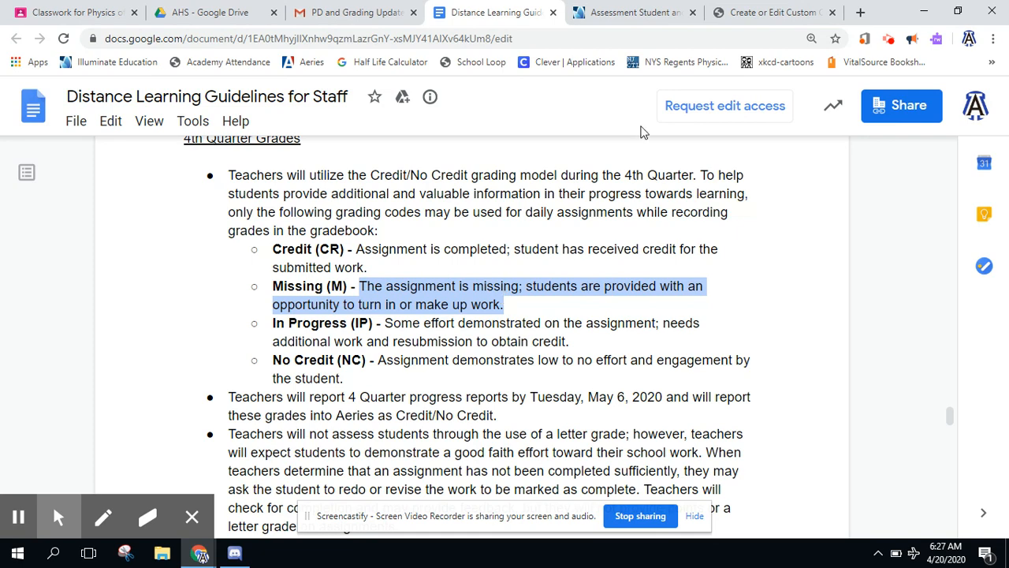
left_click(776, 14)
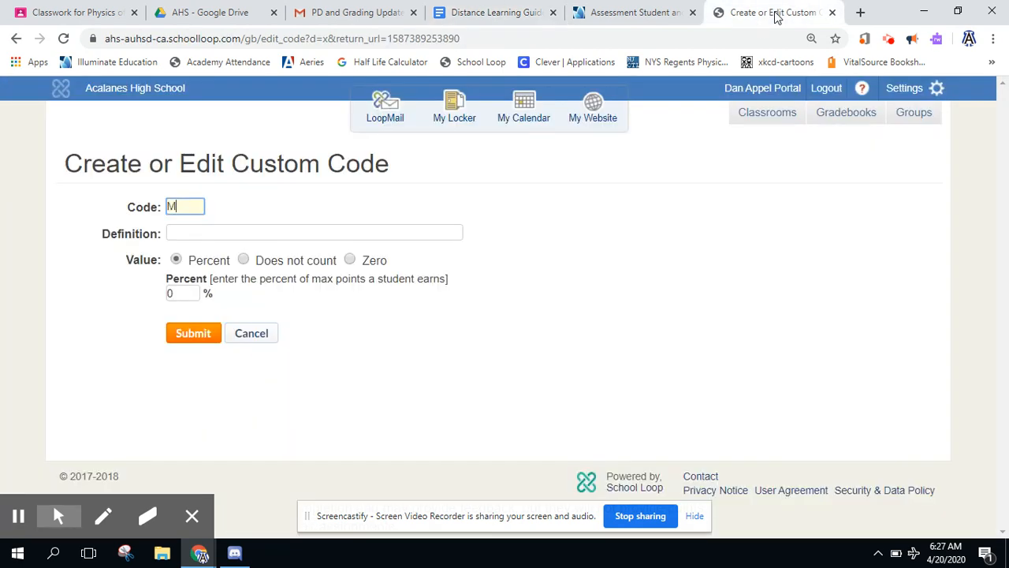
left_click(368, 234)
key("ctrl+v")
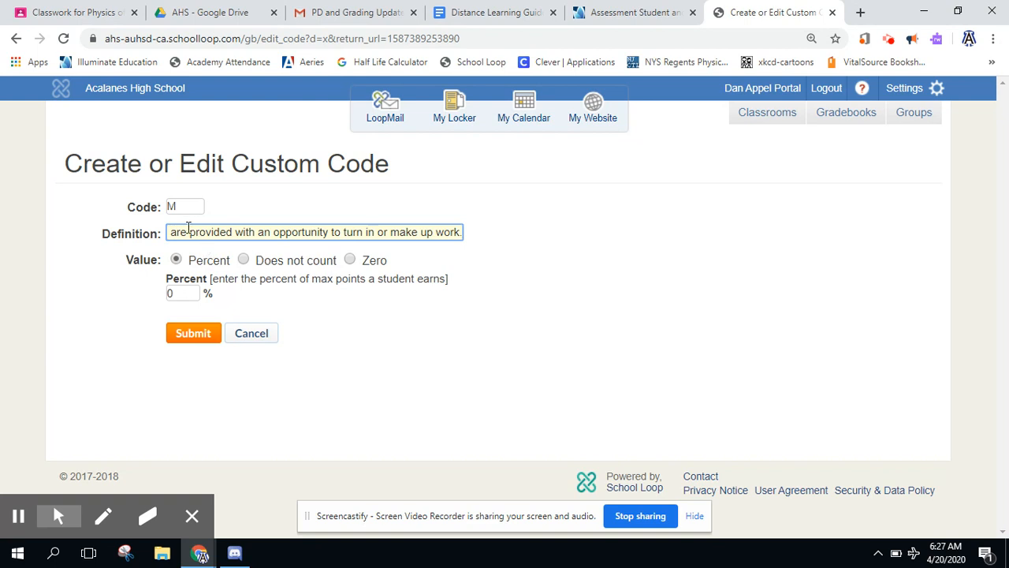
Add "Missing - " at the start of the definition, then set the code's value to Zero and submit it
key("Left")
key("Left")
key("Left")
key("Left")
key("Left")
key("Left")
key("Left")
key("Left")
key("Left")
key("Left")
key("Left")
key("Left")
key("Left")
key("Left")
key("Left")
key("Left")
key("Left")
key("Left")
key("Left")
key("Left")
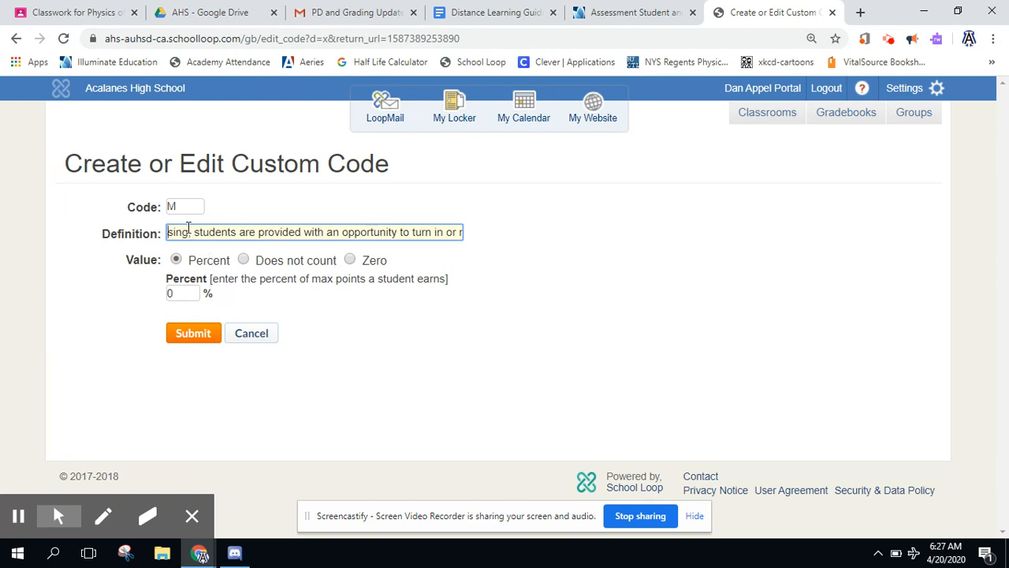
type("Missing - The assignment is missing; students are provided")
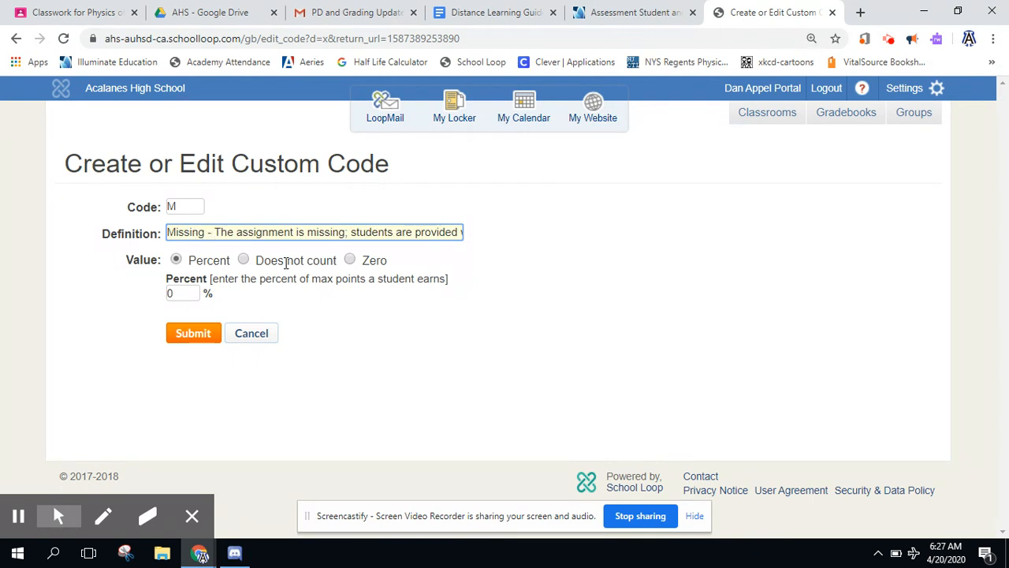
left_click(351, 263)
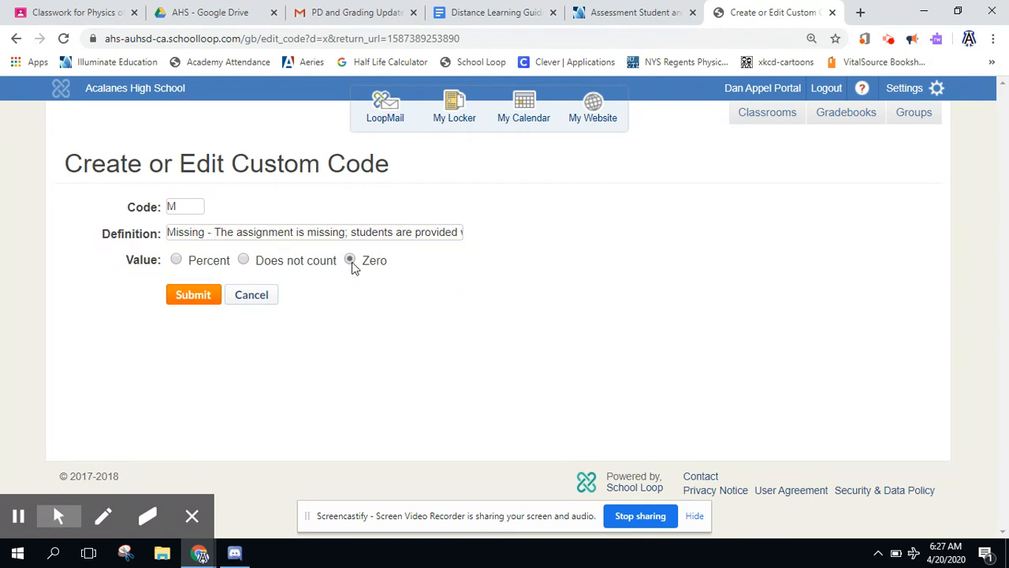
left_click(185, 297)
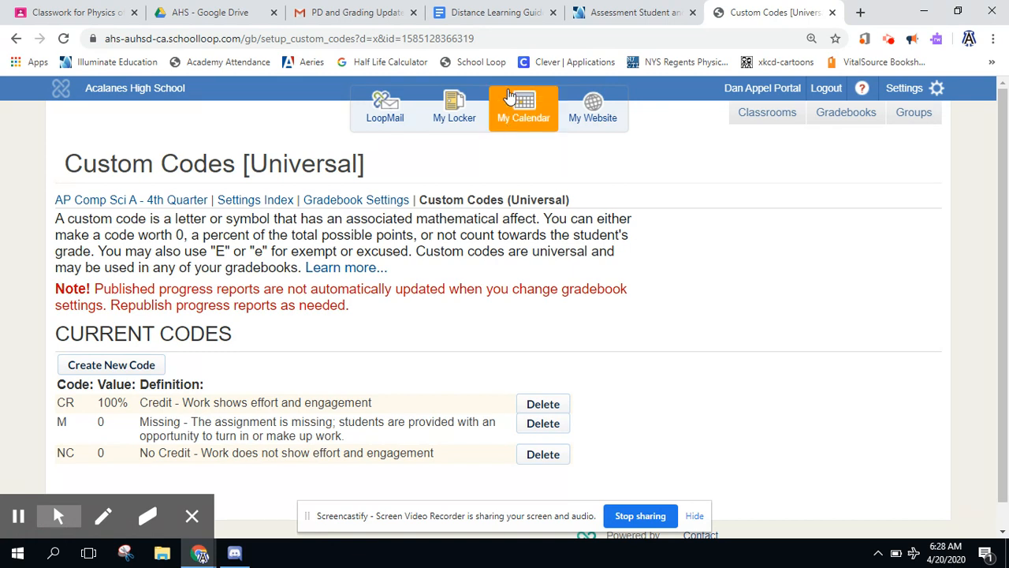
Create a custom code IP with the full In Progress (IP) entry from the Distance Learning Guidelines as its definition
left_click(499, 11)
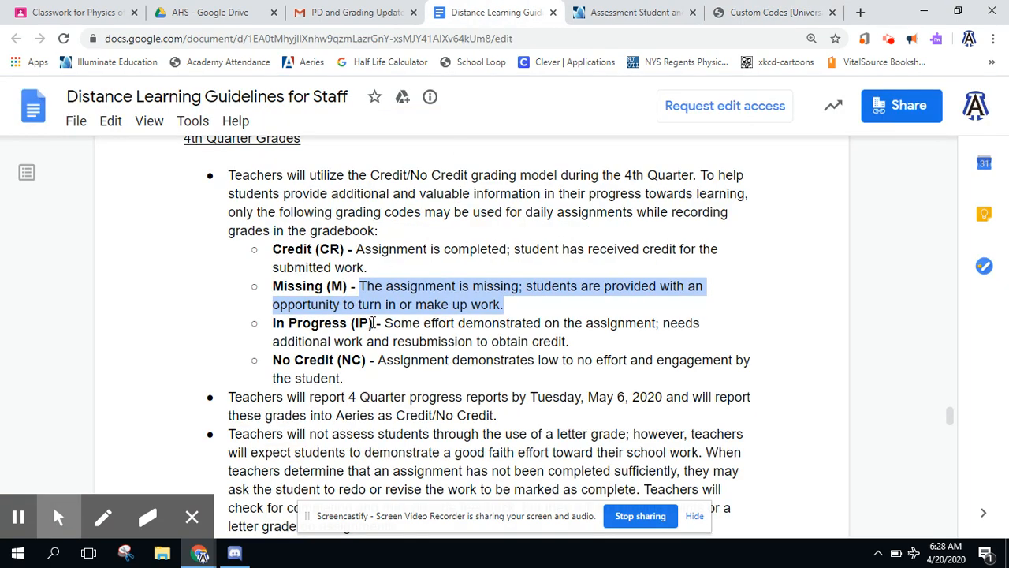
left_click_drag(569, 341, 274, 319)
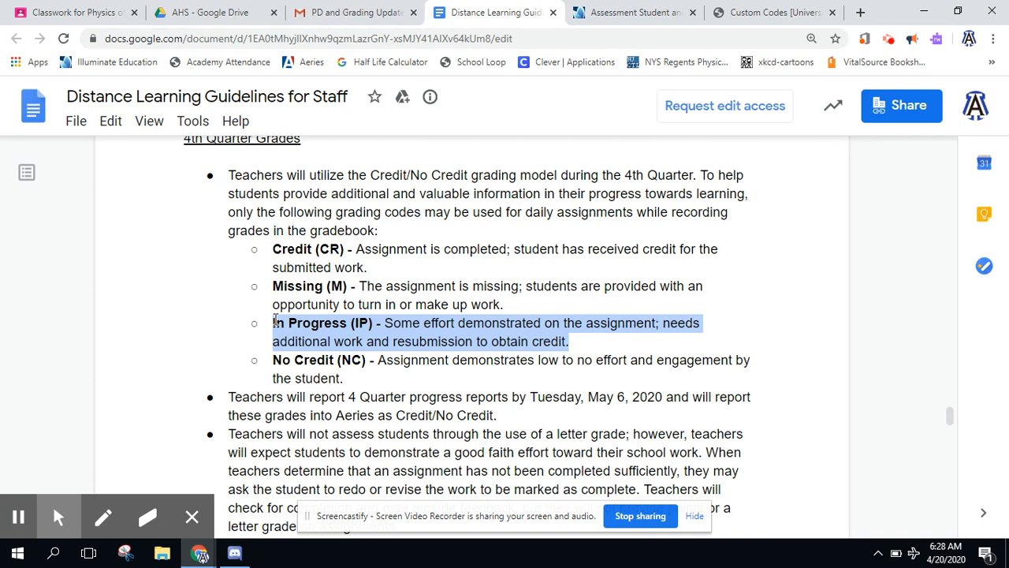
left_click(744, 14)
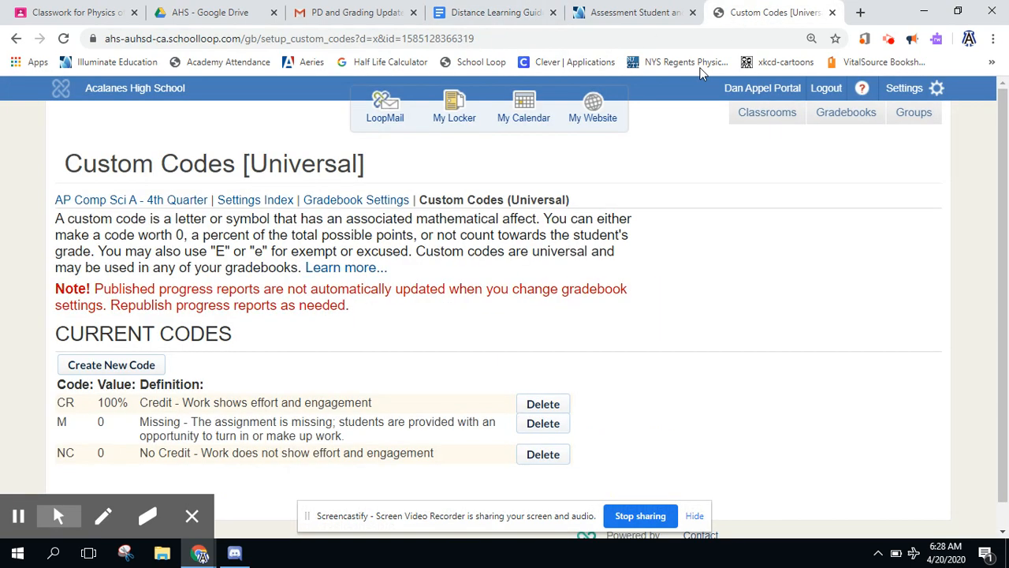
left_click(140, 369)
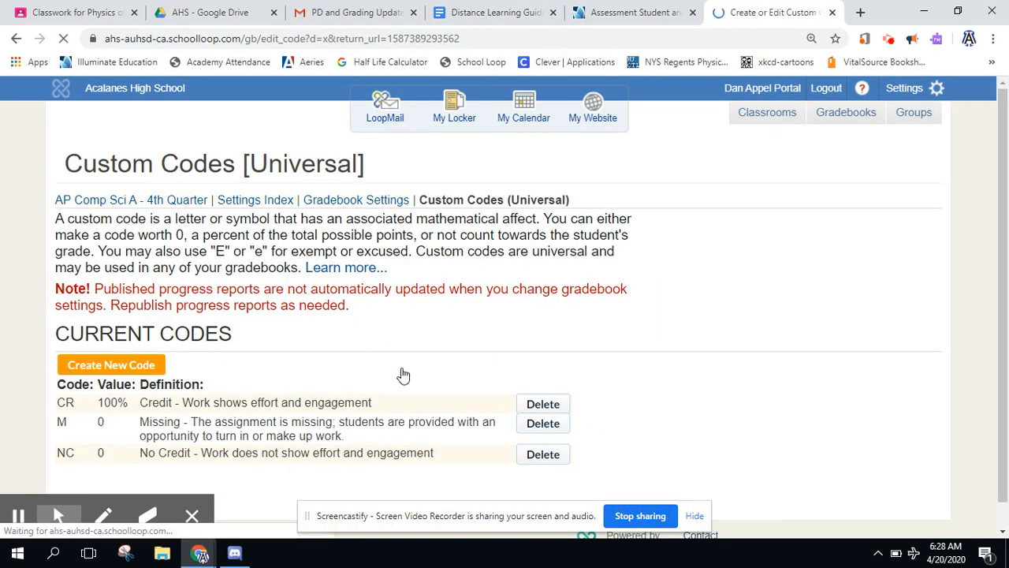
left_click(183, 208)
type("IP")
left_click(189, 229)
key("ctrl+v")
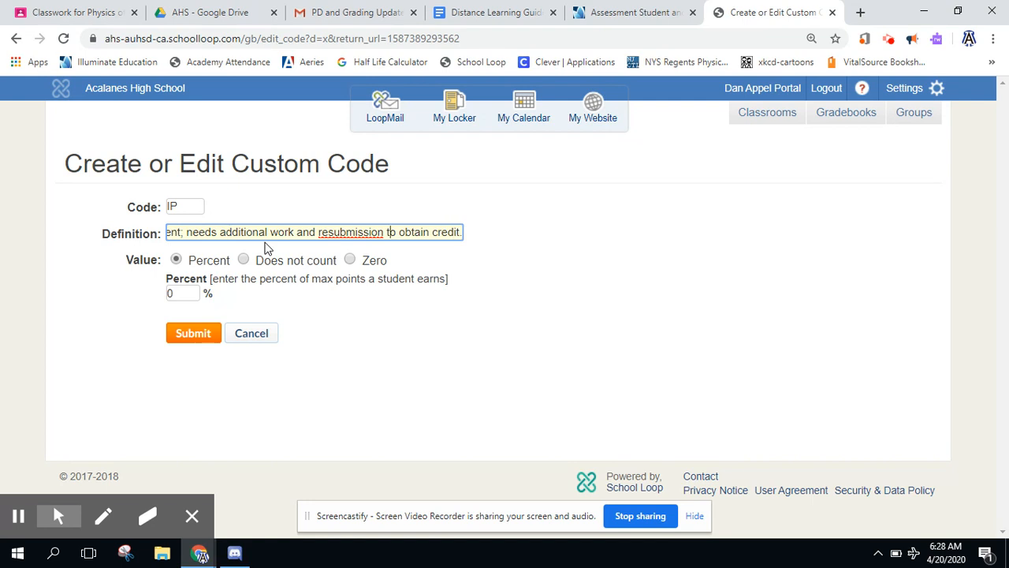
Check the start of the IP definition, set the code's value to 50 percent and submit it
key("Left")
key("Left")
key("Left")
key("Left")
key("Left")
key("Left")
key("Left")
key("Left")
key("Left")
key("Left")
key("Left")
key("Left")
key("Left")
key("Left")
key("Left")
key("Left")
key("Left")
key("Left")
key("Left")
key("Left")
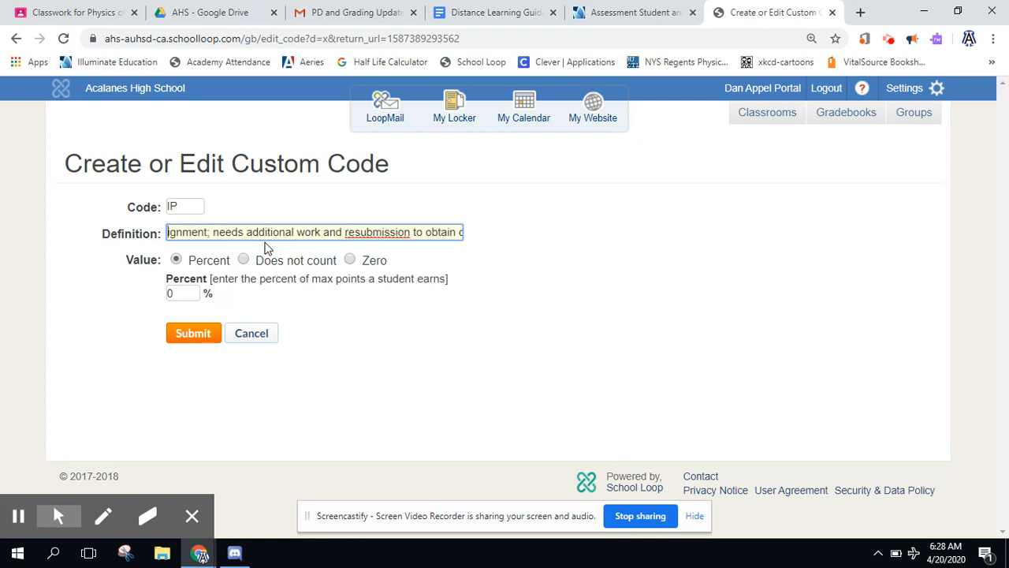
key("Left")
key("Left")
key("Left")
key("Left")
key("Left")
key("Left")
key("Left")
key("Left")
key("Left")
key("Left")
key("Left")
key("Left")
key("Left")
key("Left")
key("Left")
key("Left")
key("Left")
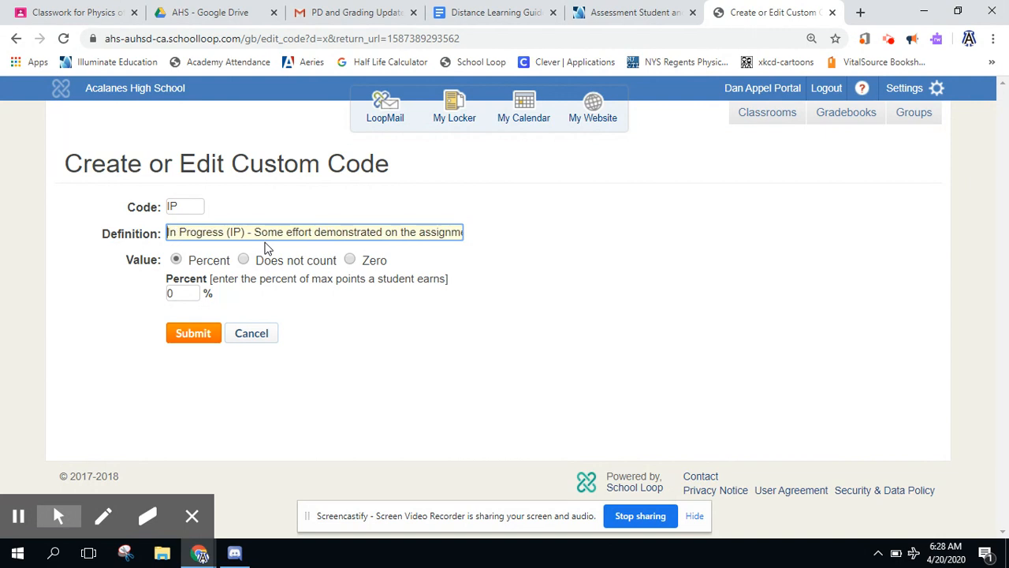
left_click(186, 292)
key("BackSpace")
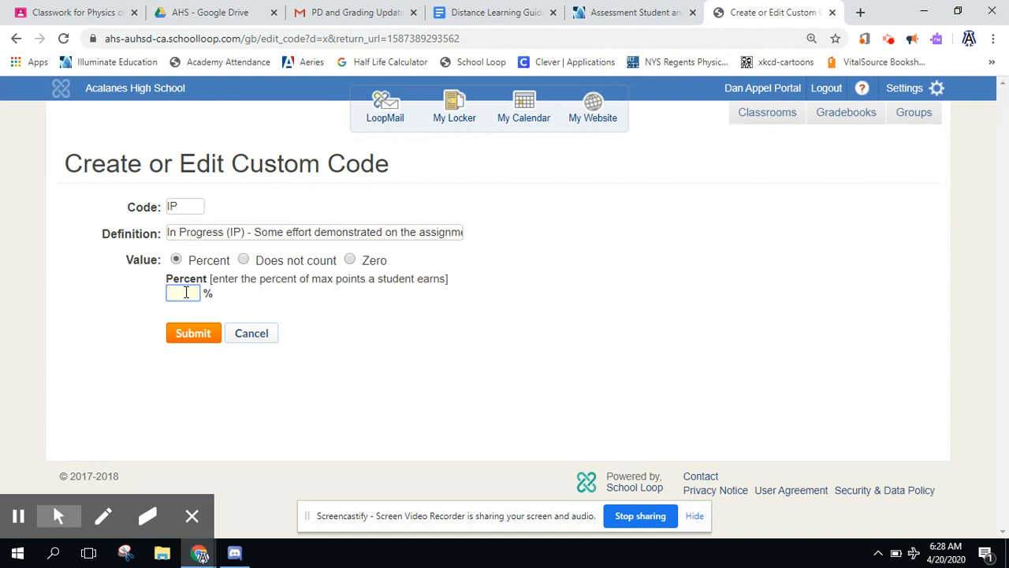
type("50")
left_click(185, 337)
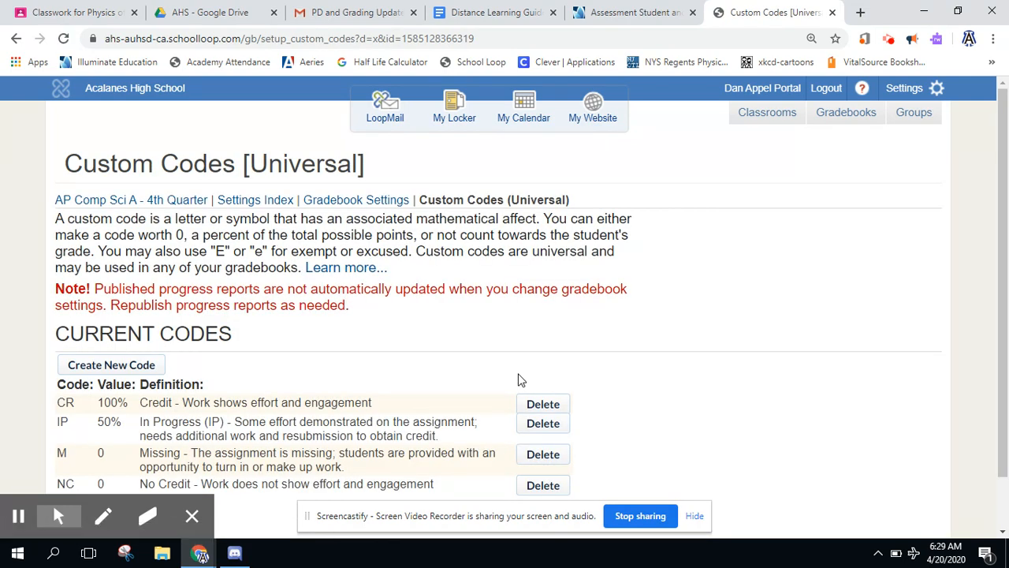
Review the list of current custom codes and return to the Gradebook Settings to look over the remaining options
scroll(408, 335, "down", 1)
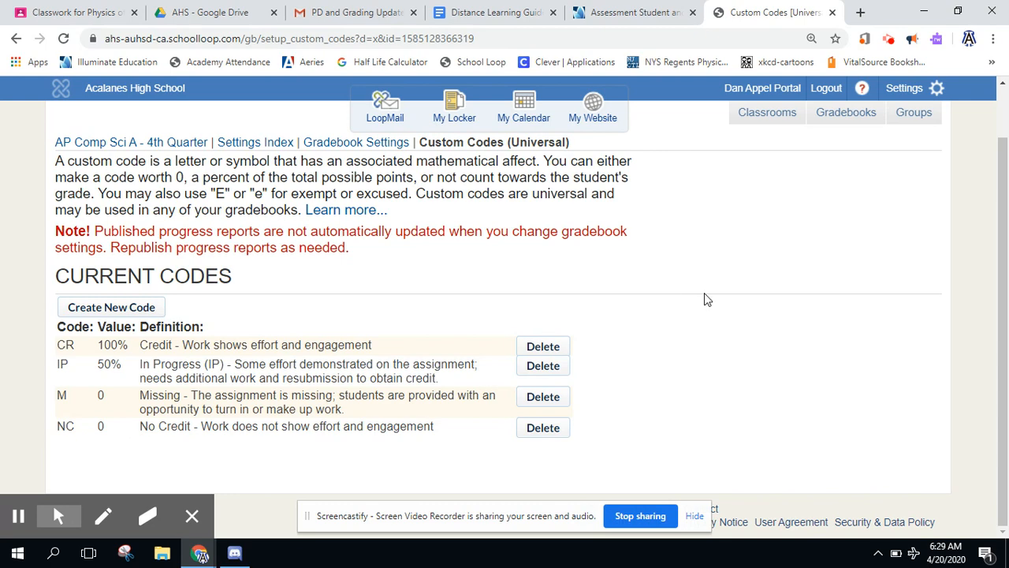
scroll(705, 295, "up", 1)
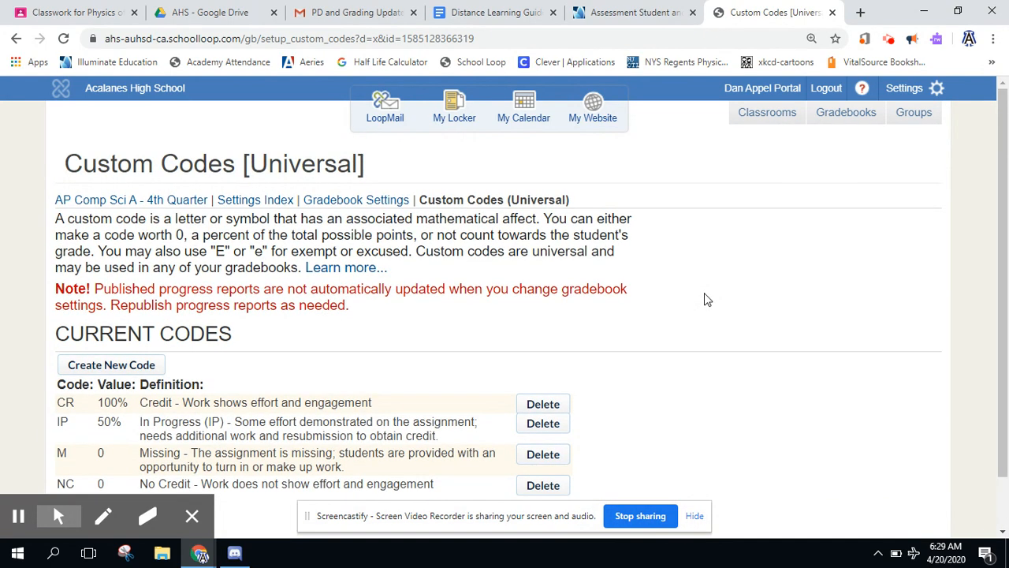
left_click(371, 202)
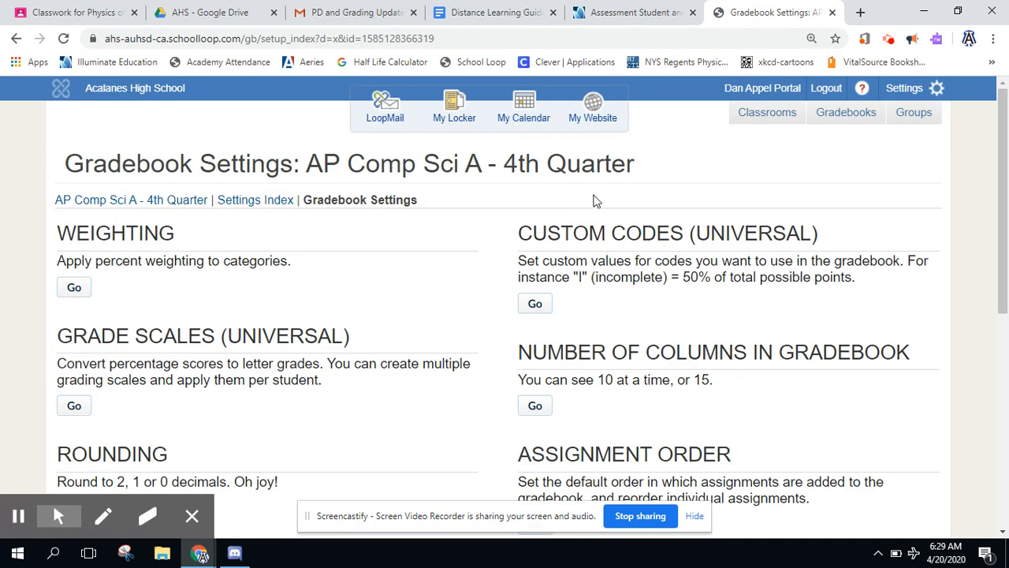
scroll(543, 321, "down", 2)
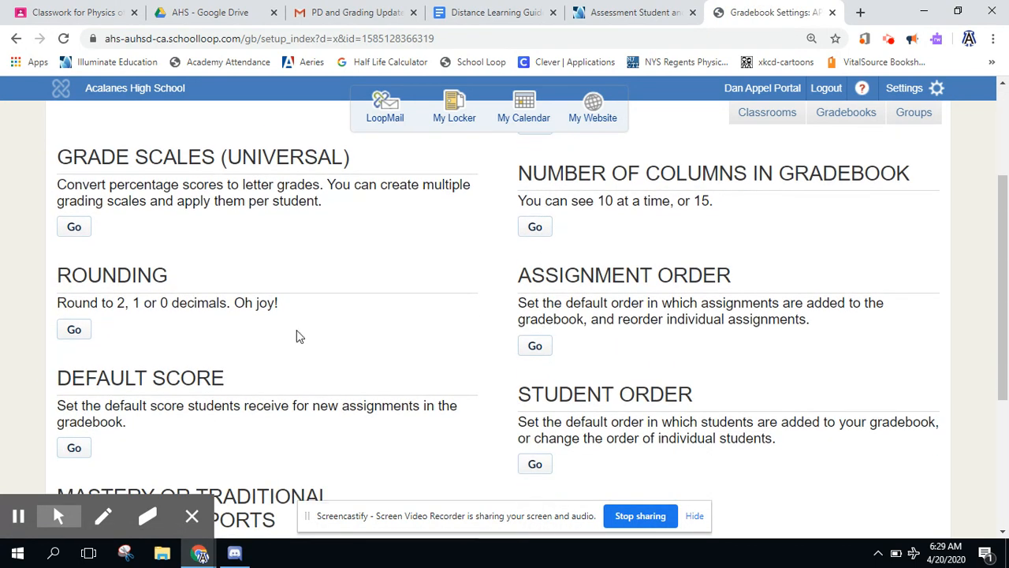
scroll(297, 334, "down", 2)
scroll(298, 333, "up", 4)
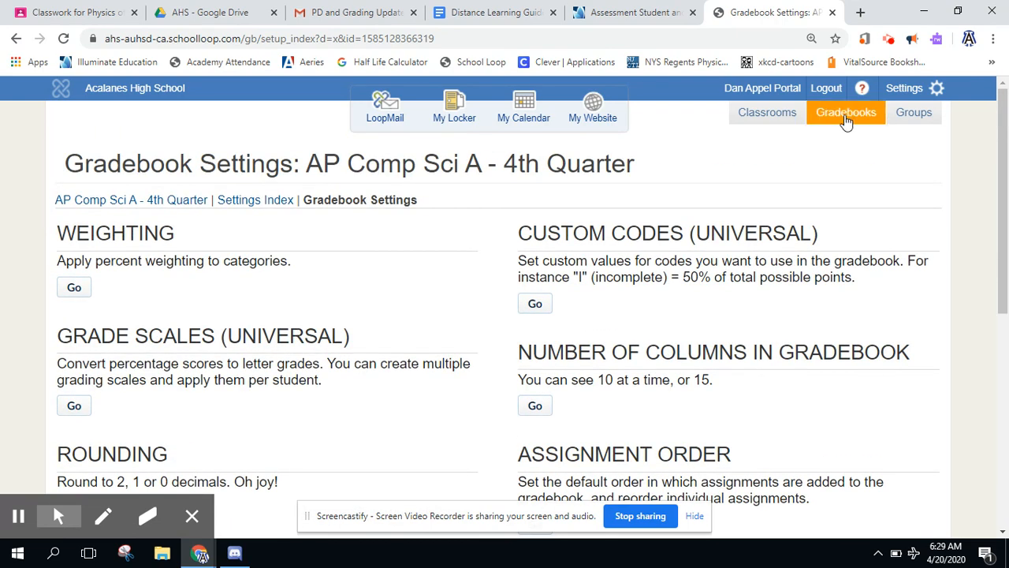
Open the AP Comp Sci A - 4th Quarter gradebook and examine the students' Credit/No Credit grades and assignment codes
mouse_move(847, 119)
left_click(795, 142)
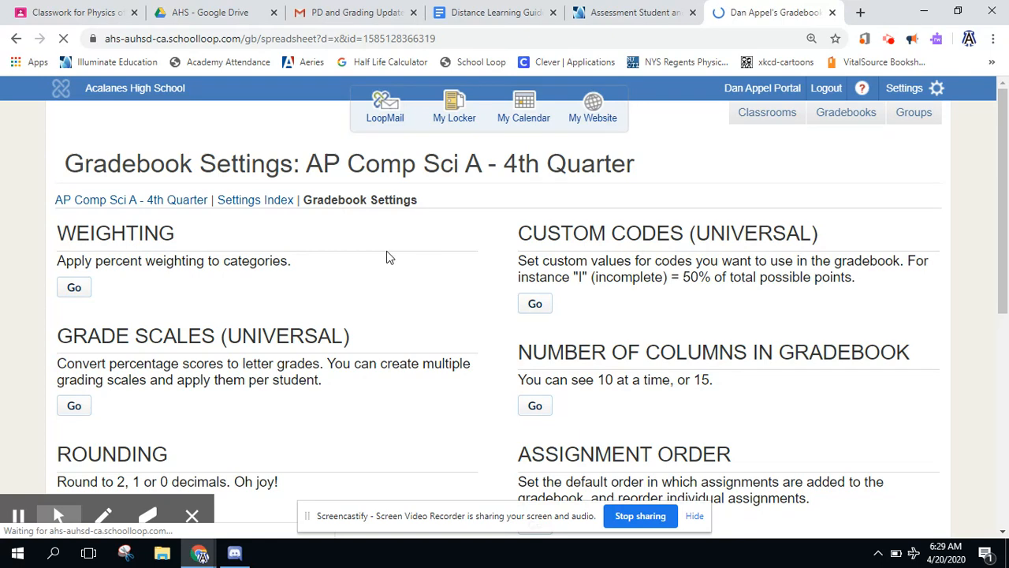
mouse_move(333, 332)
scroll(398, 381, "down", 2)
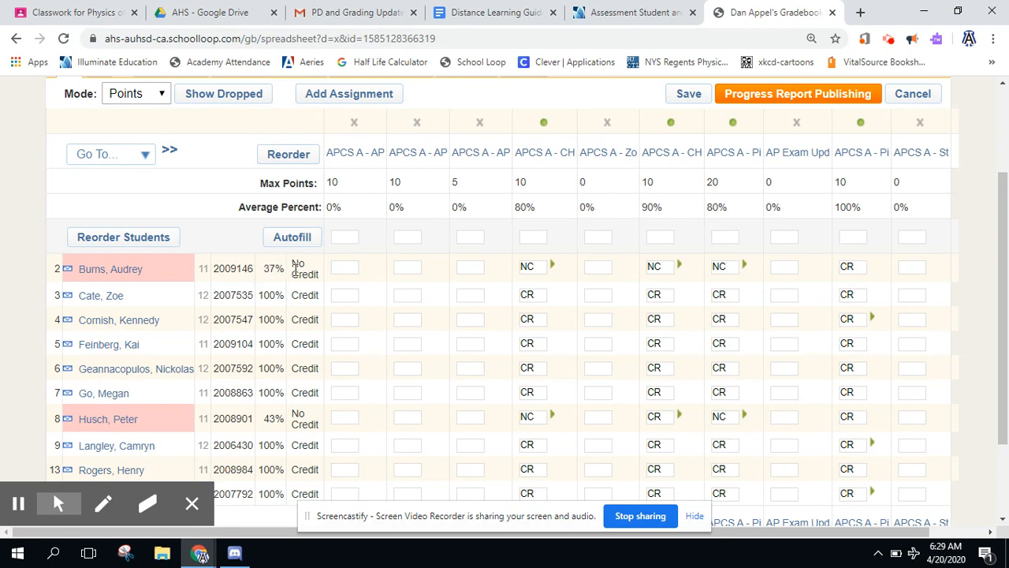
scroll(301, 322, "down", 2)
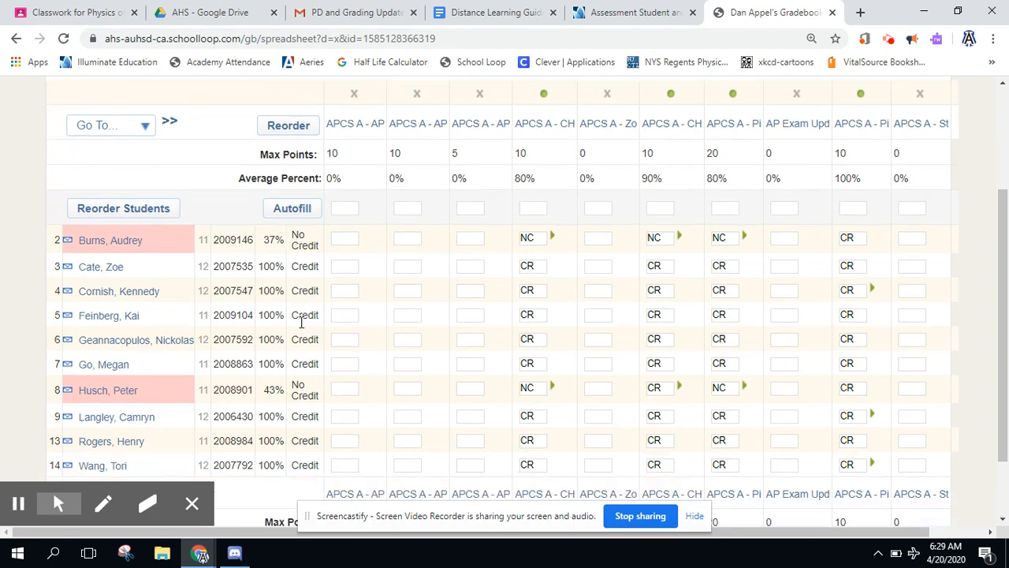
scroll(302, 322, "up", 2)
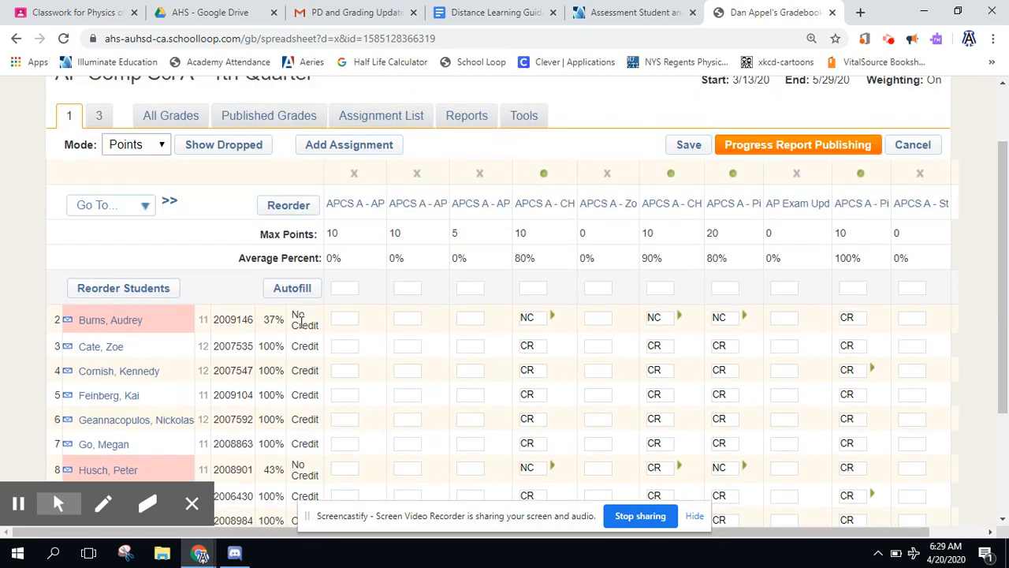
Switch the AP Comp Sci A gradebook to period 3 and examine the students' Credit/No Credit grades and assignment codes
left_click(99, 115)
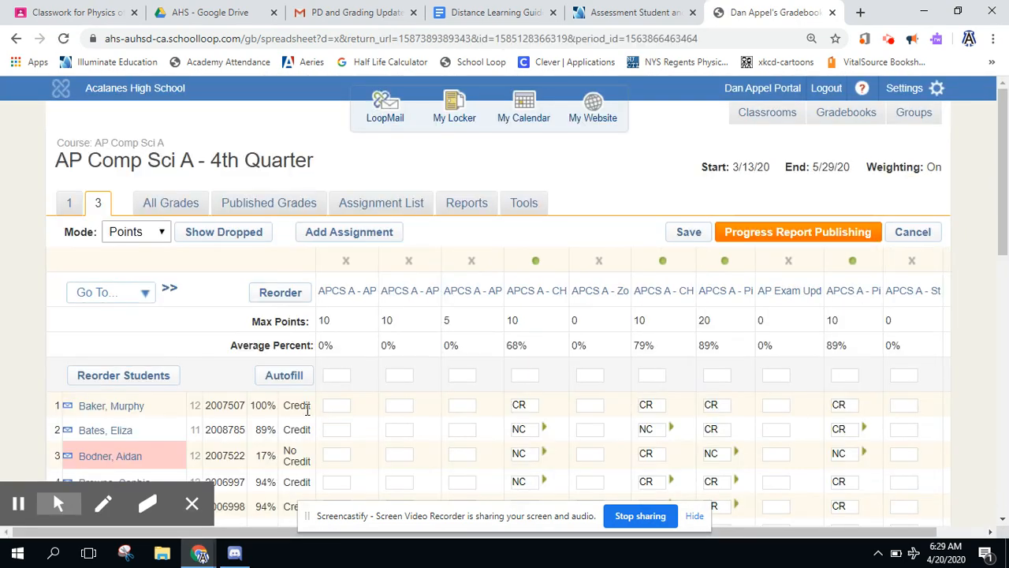
scroll(308, 414, "down", 3)
scroll(306, 410, "down", 2)
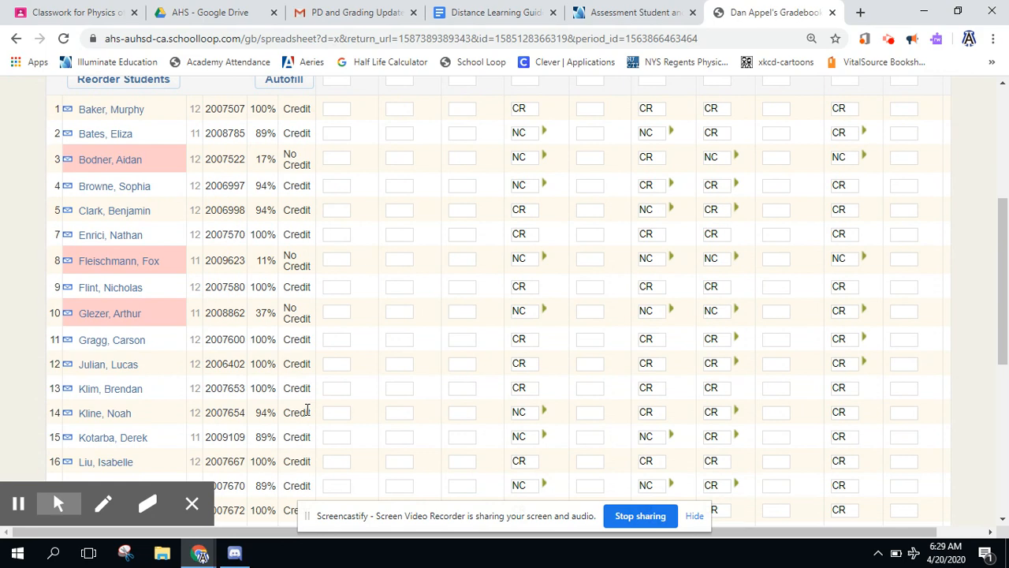
scroll(237, 347, "up", 2)
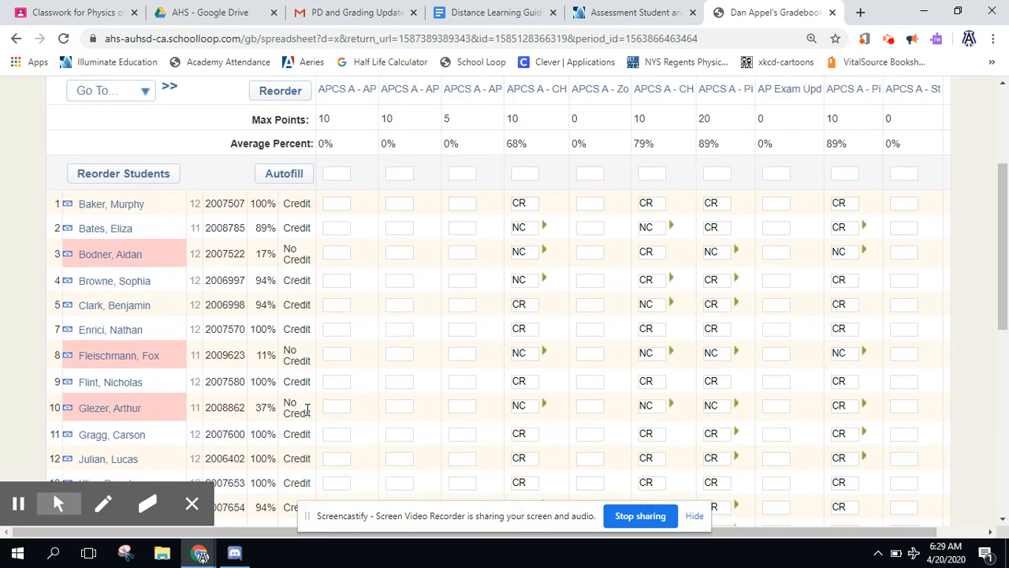
Open the student record of the first student in period 3 and examine the AP Comp Sci A performance entry
left_click(116, 208)
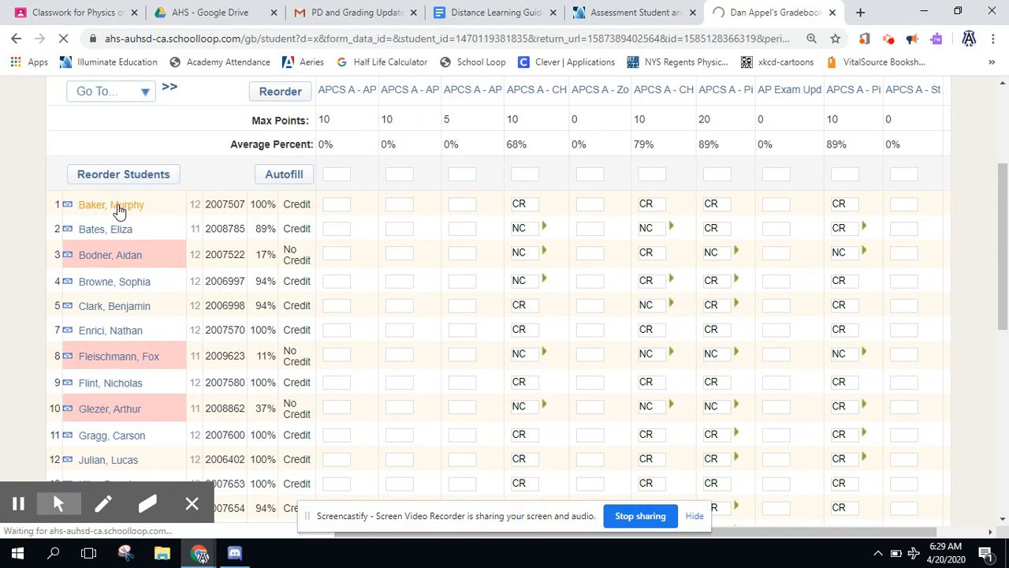
left_click(741, 272)
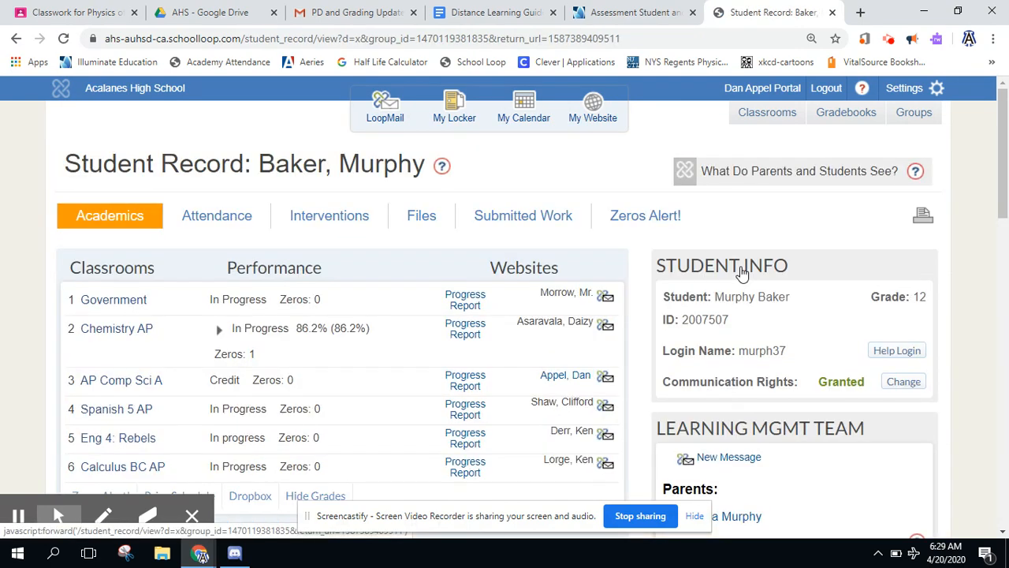
scroll(308, 342, "down", 1)
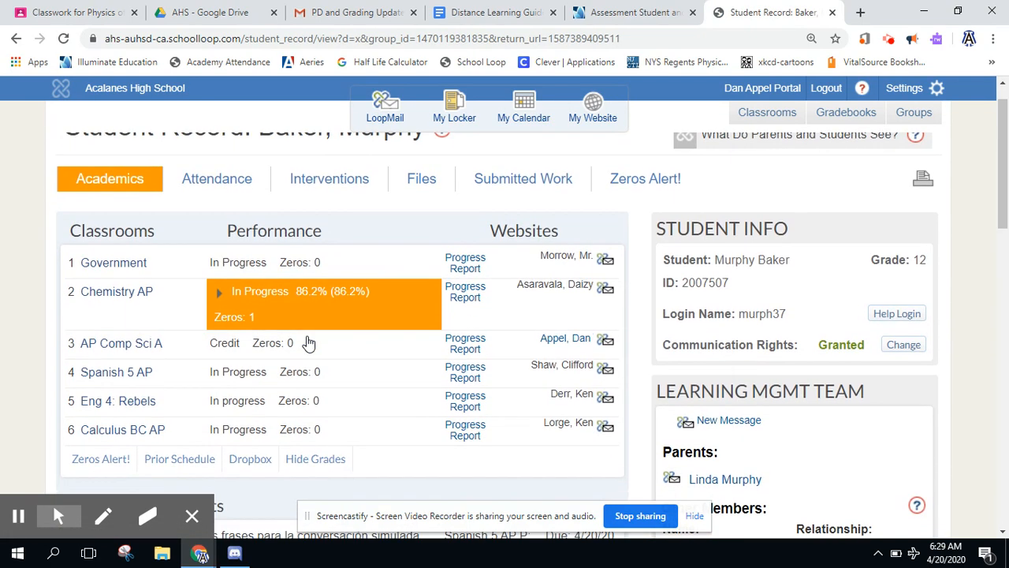
left_click_drag(213, 342, 298, 352)
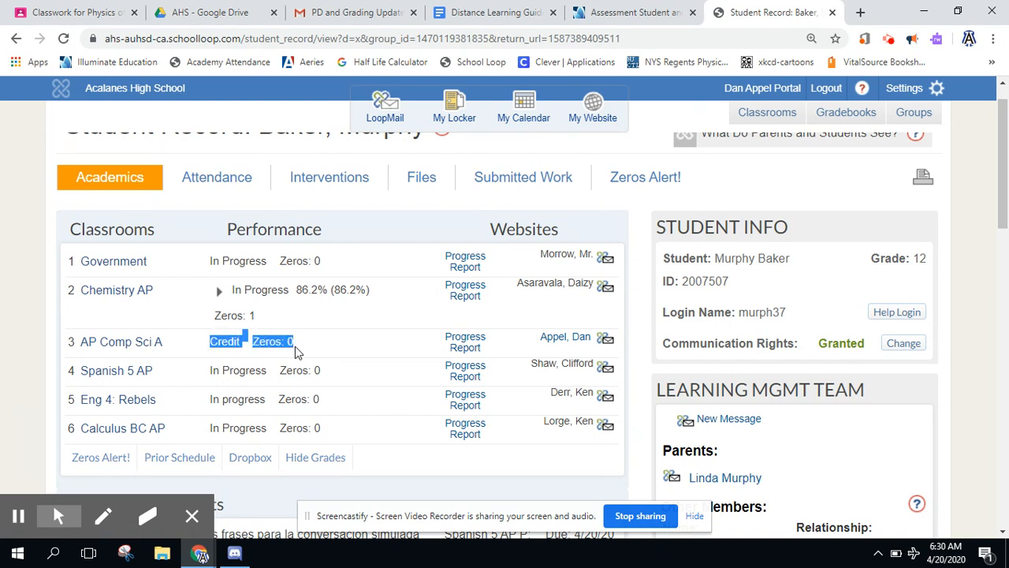
left_click(242, 342)
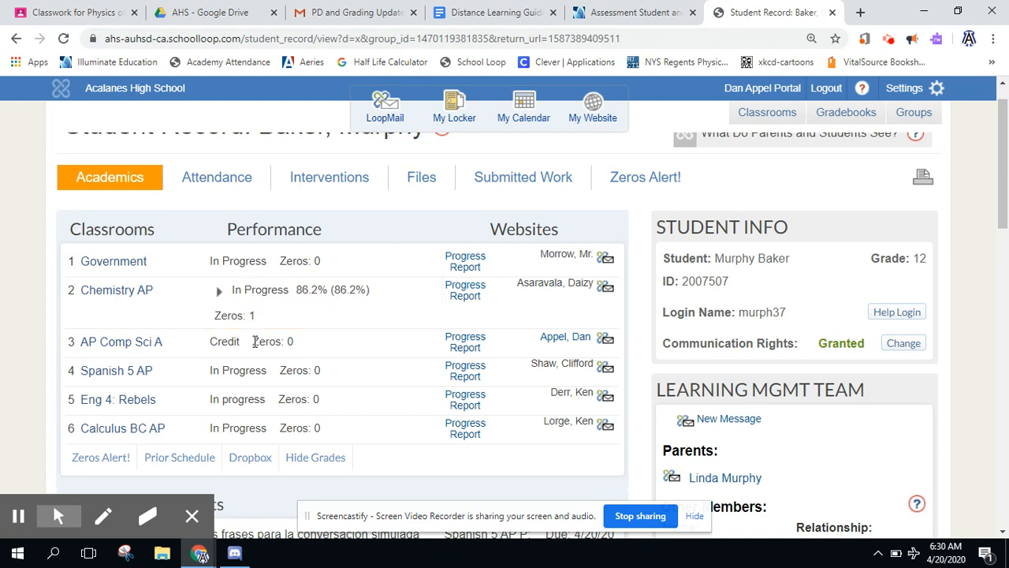
scroll(255, 341, "up", 1)
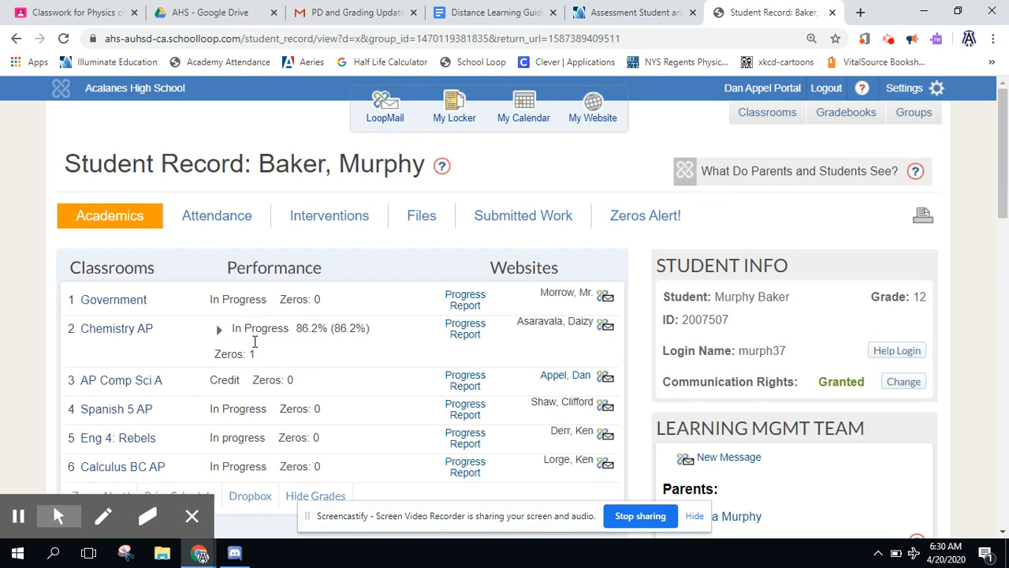
Change the Mastery or Traditional Progress Reports style in the AP Comp Sci A - 4th Quarter gradebook settings
mouse_move(844, 124)
left_click(792, 144)
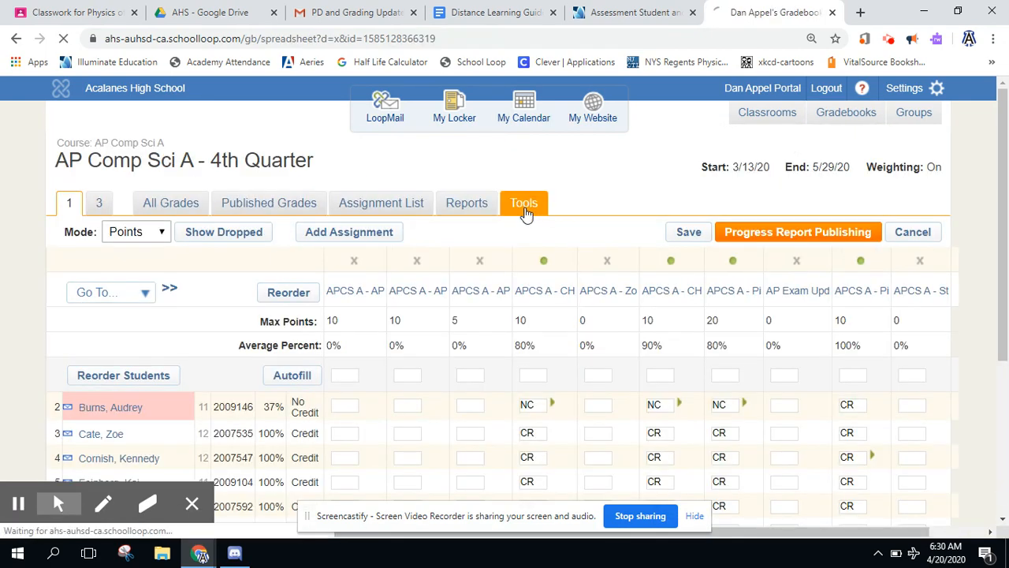
left_click(526, 207)
scroll(667, 367, "down", 1)
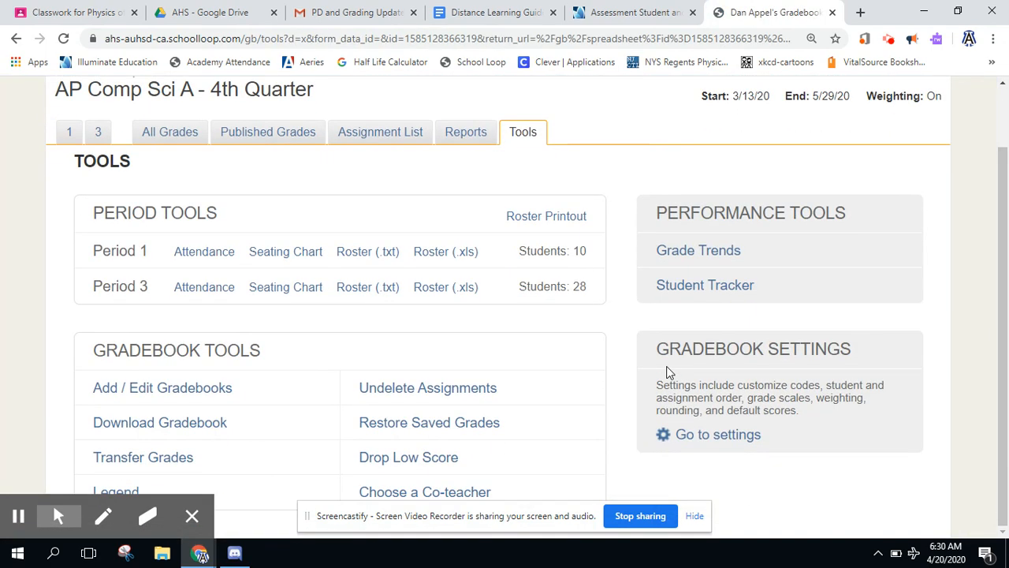
left_click(727, 439)
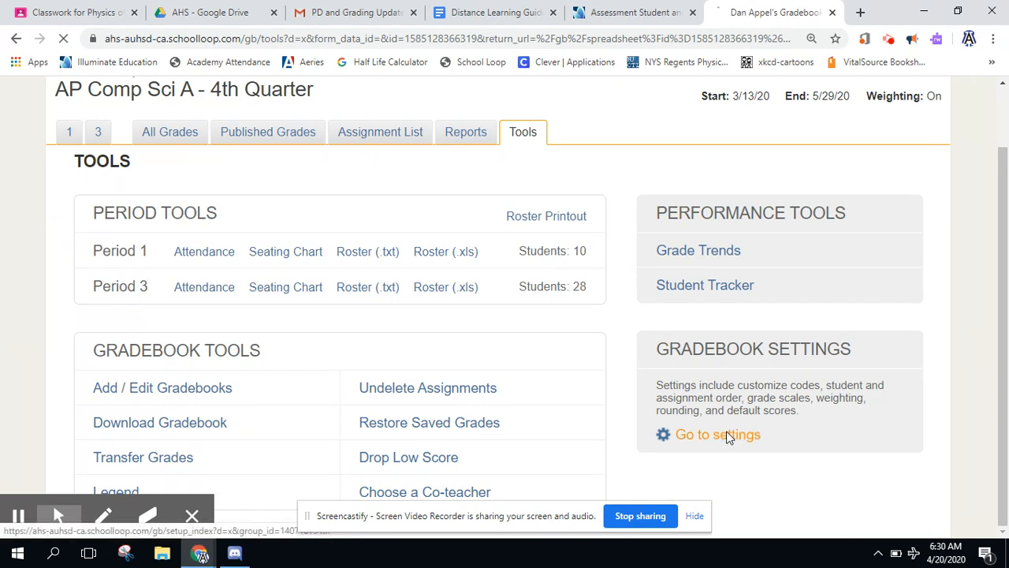
scroll(425, 363, "down", 1)
scroll(425, 362, "down", 4)
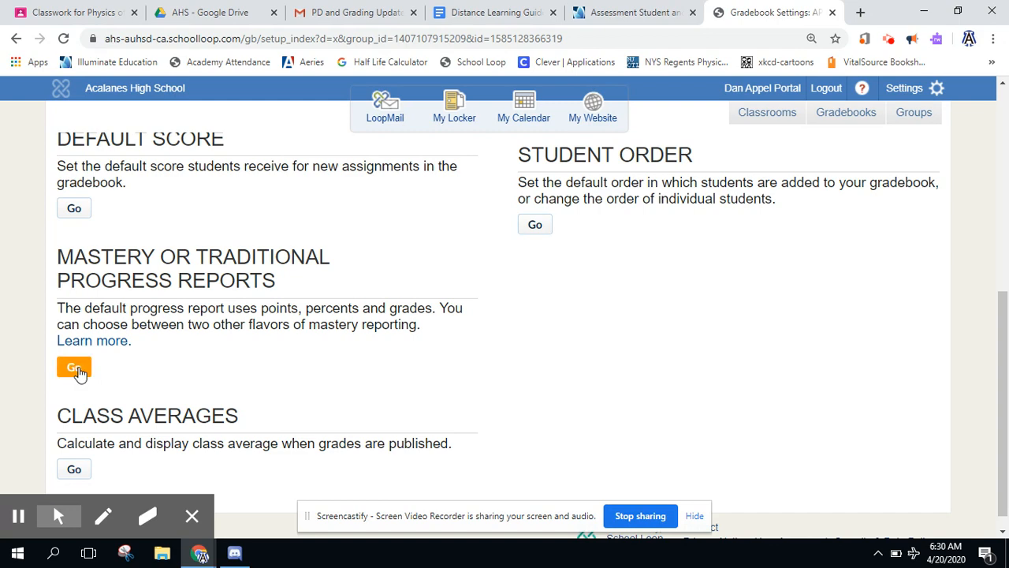
left_click(79, 369)
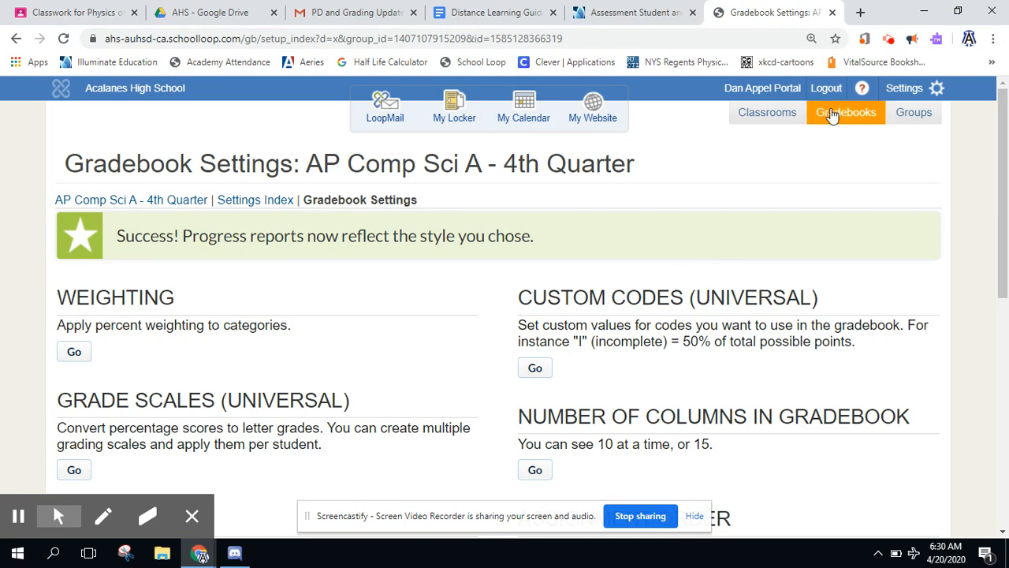
Reopen the first period 3 student's record from the AP Comp Sci A gradebook and check how the course's performance is displayed
mouse_move(831, 114)
left_click(780, 140)
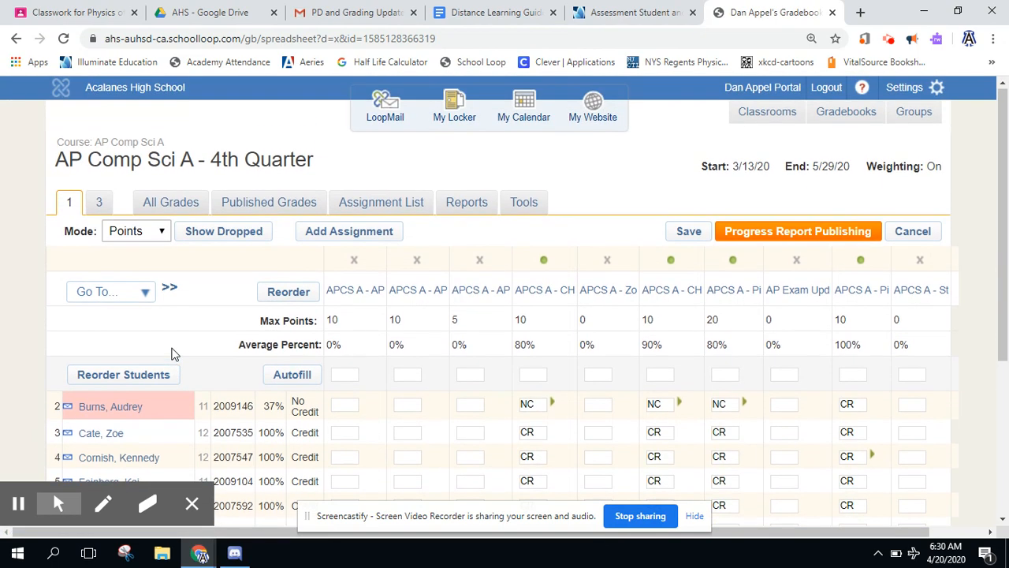
left_click(97, 201)
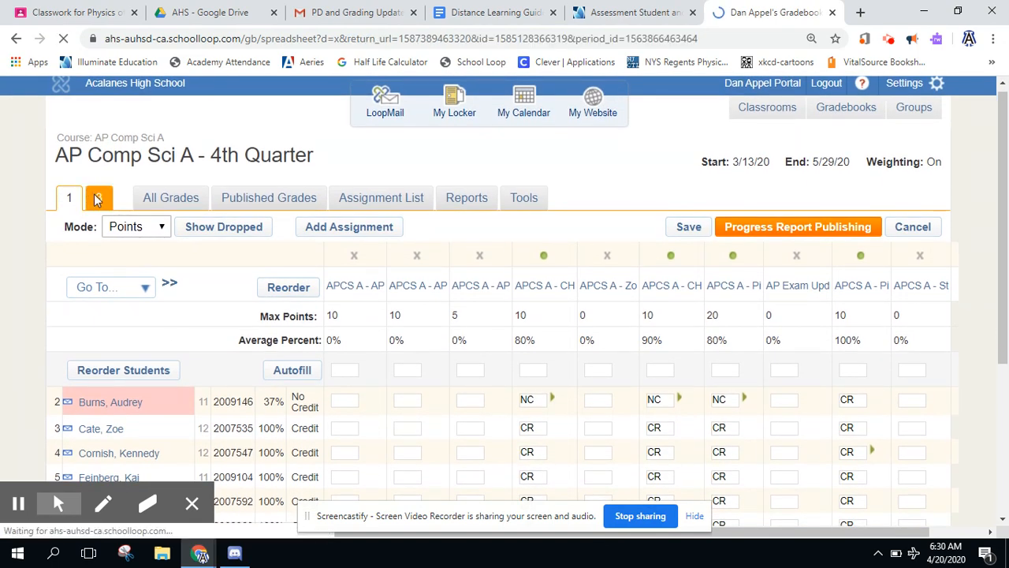
scroll(160, 407, "down", 1)
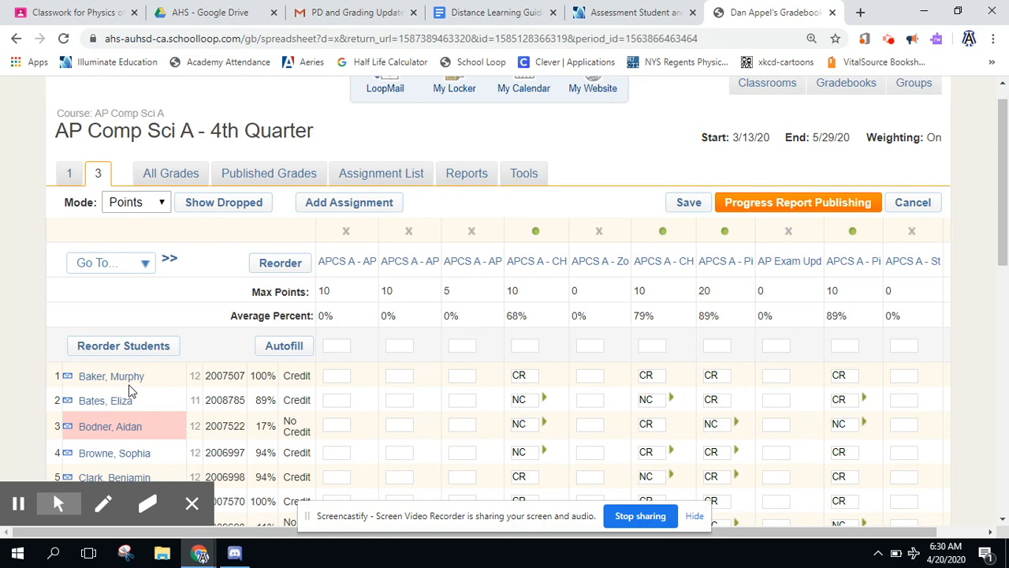
left_click(126, 378)
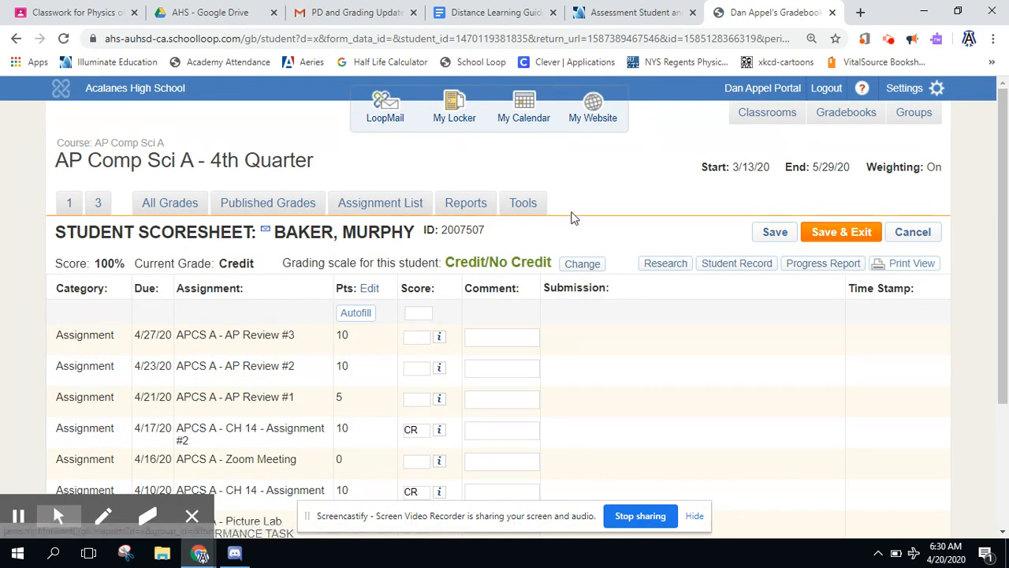
left_click(734, 263)
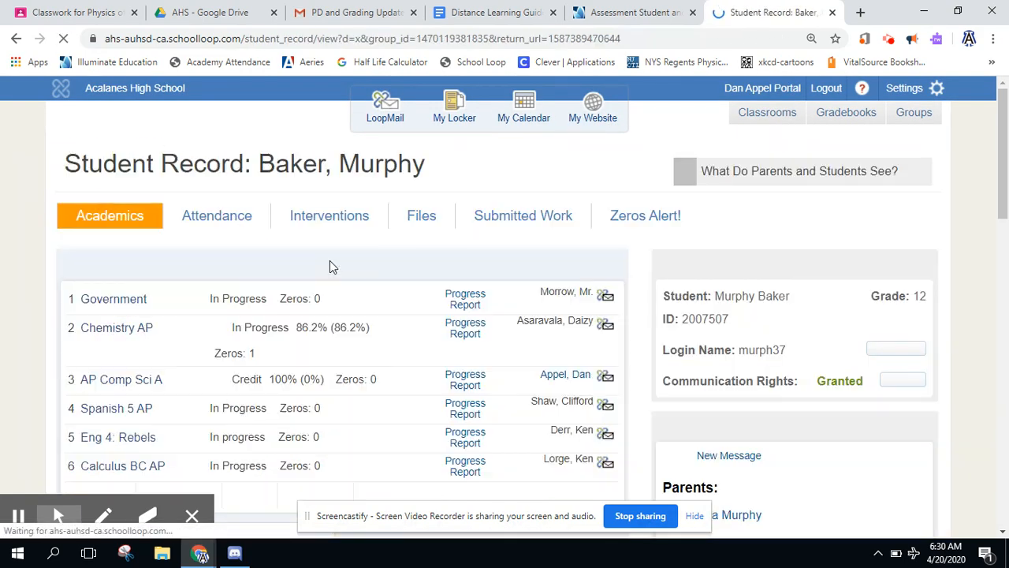
scroll(293, 320, "down", 1)
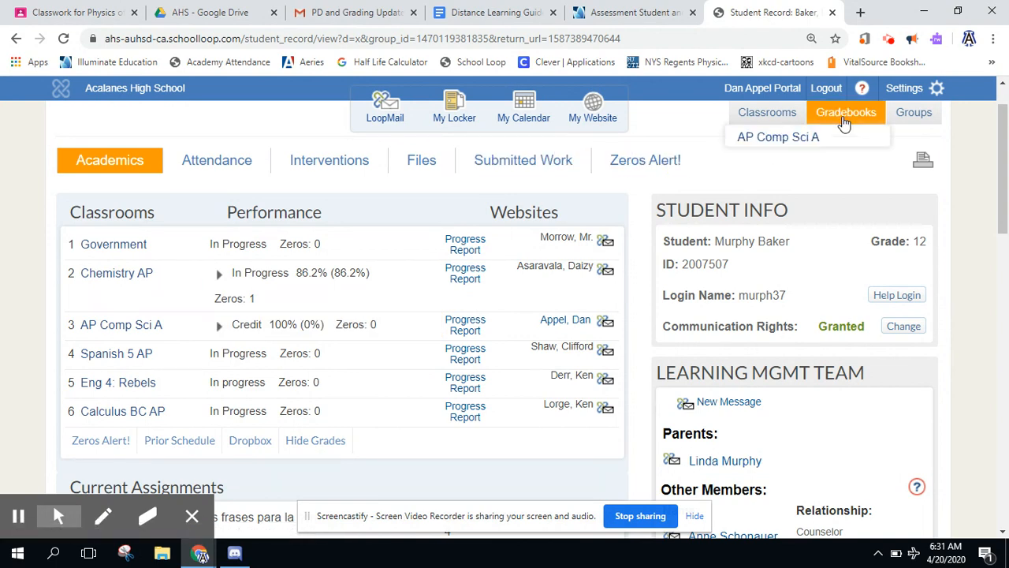
Open the PhysicsUniverse 4th Quarter gradebook and examine the period 4 students' grades and assignment codes
mouse_move(844, 116)
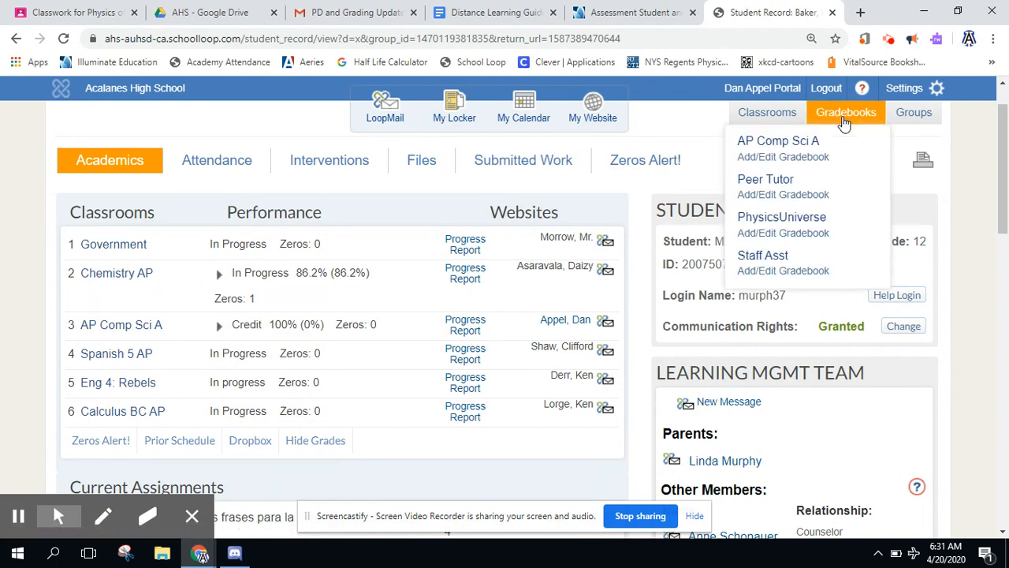
left_click(786, 234)
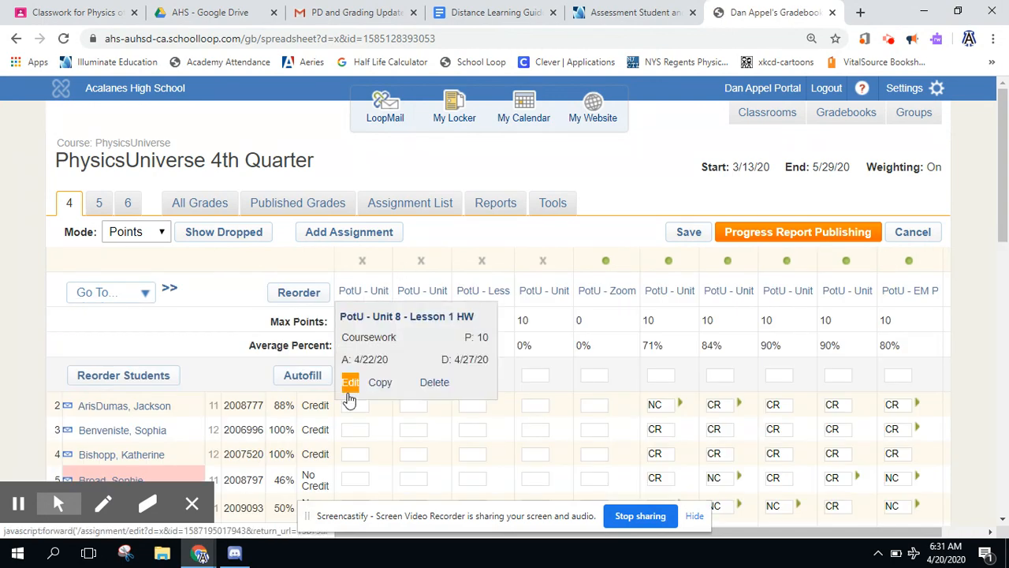
scroll(349, 394, "down", 2)
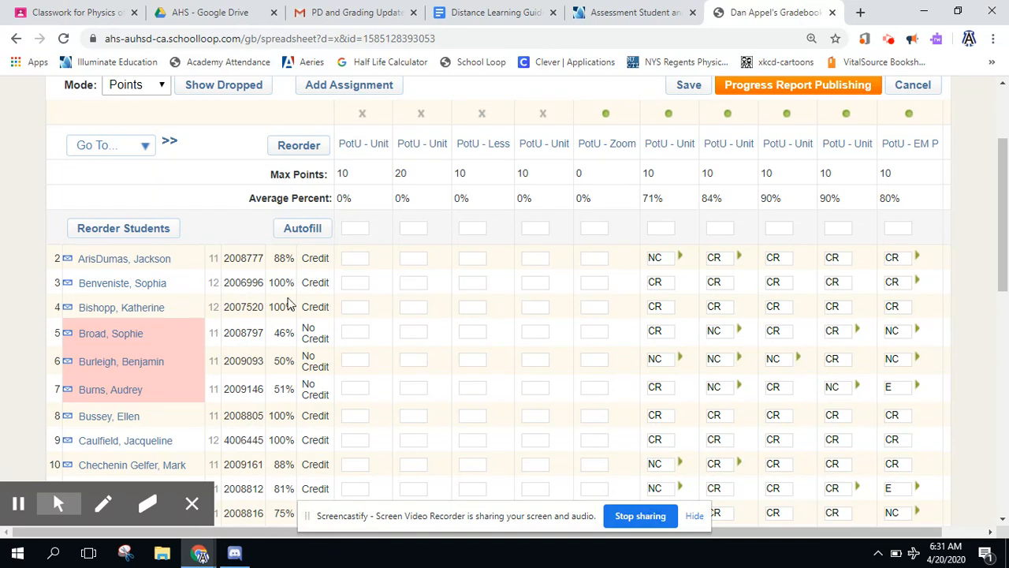
scroll(291, 306, "up", 2)
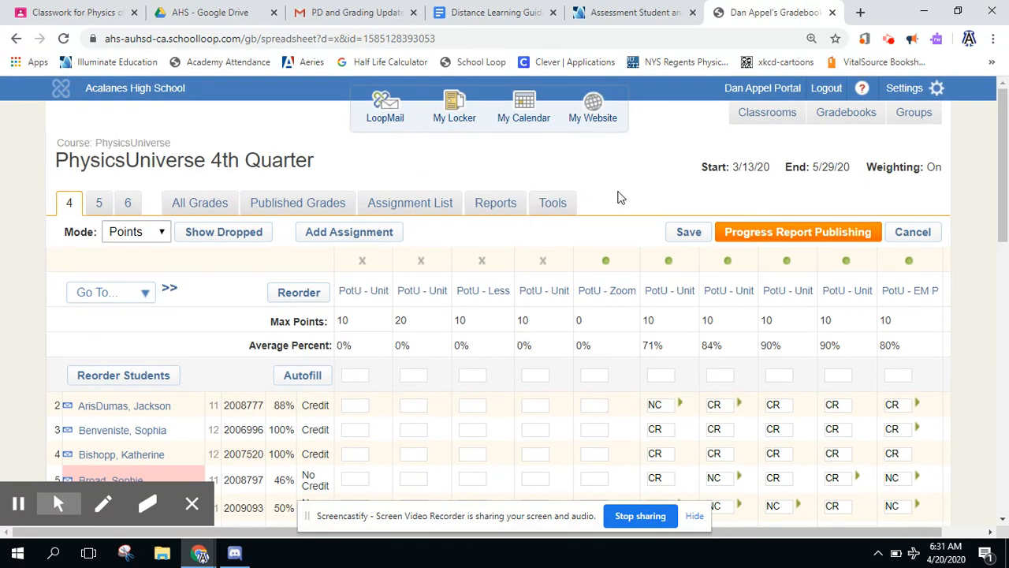
Open the PhysicsUniverse 4th Quarter gradebook settings and look through them to the Mastery or Traditional Progress Reports option
left_click(561, 202)
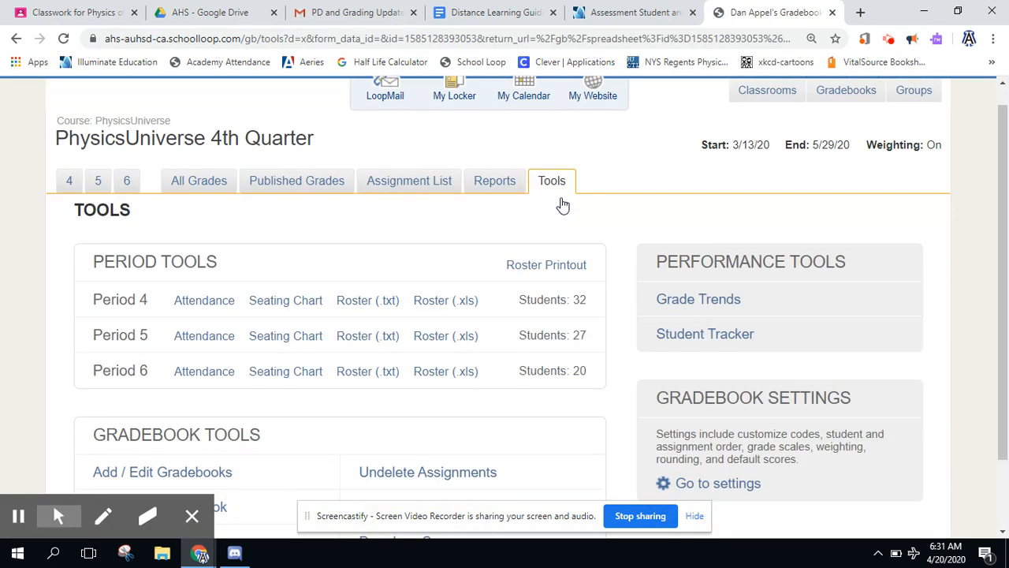
scroll(715, 331, "down", 2)
left_click(719, 399)
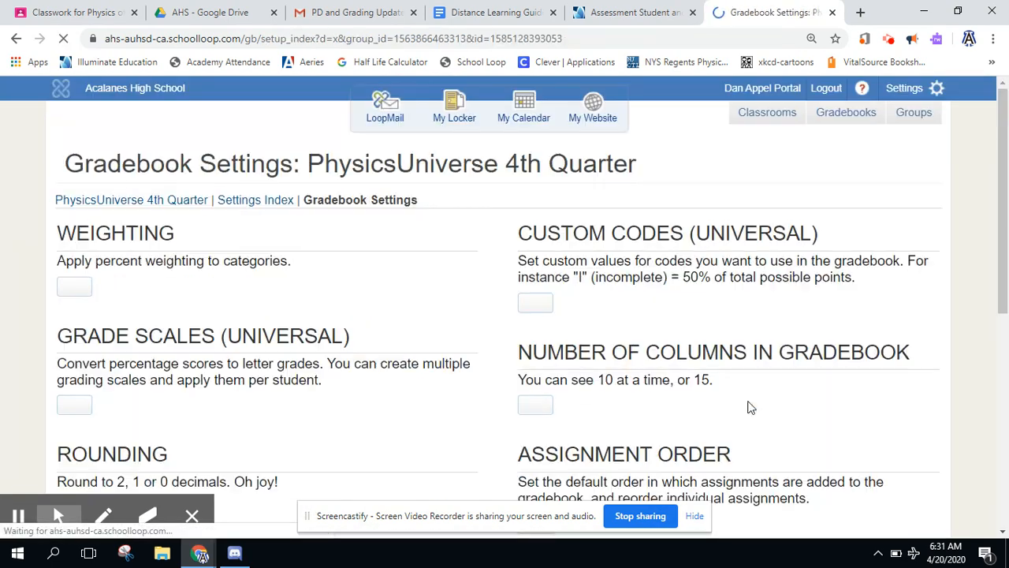
scroll(450, 355, "down", 1)
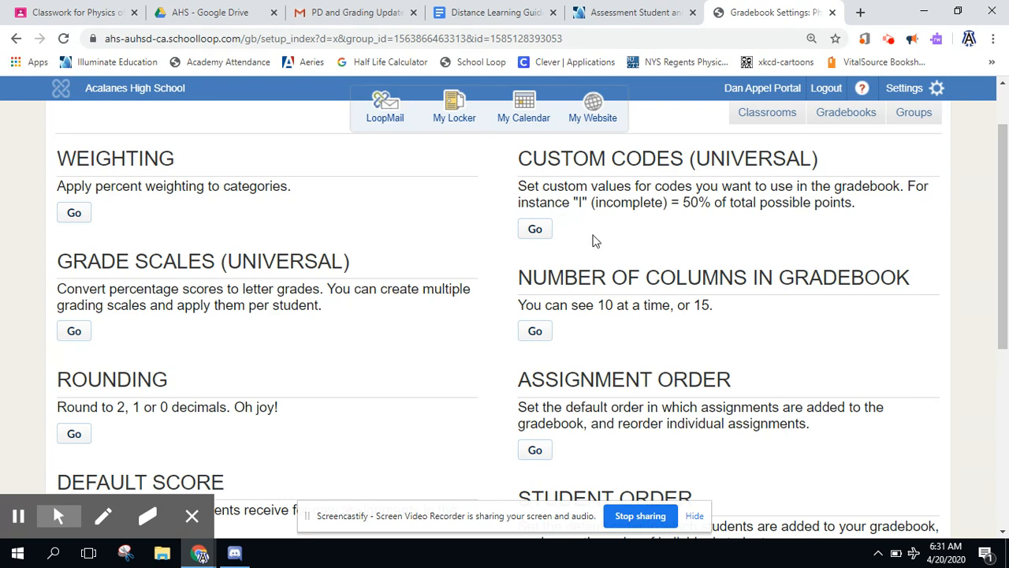
scroll(461, 273, "down", 4)
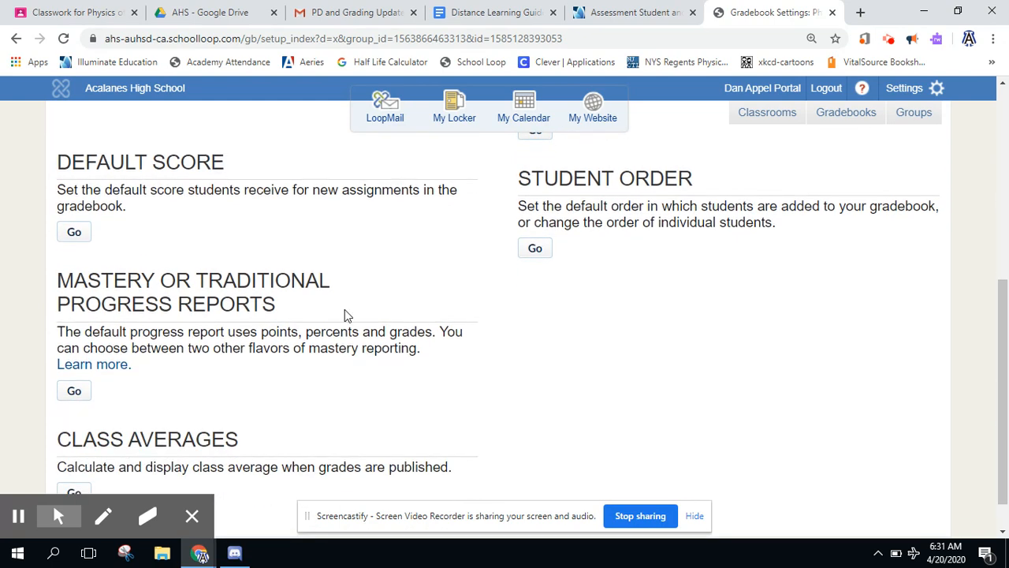